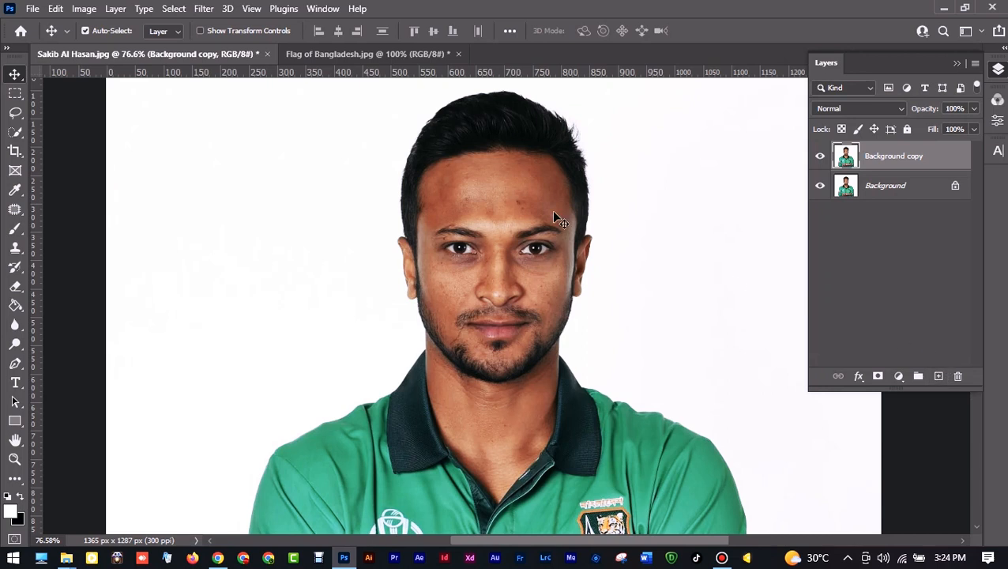
- Desaturate the Background copy layer of the portrait
{"action": "left_click", "coordinate": [84, 8]}
{"action": "mouse_move", "coordinate": [111, 47]}
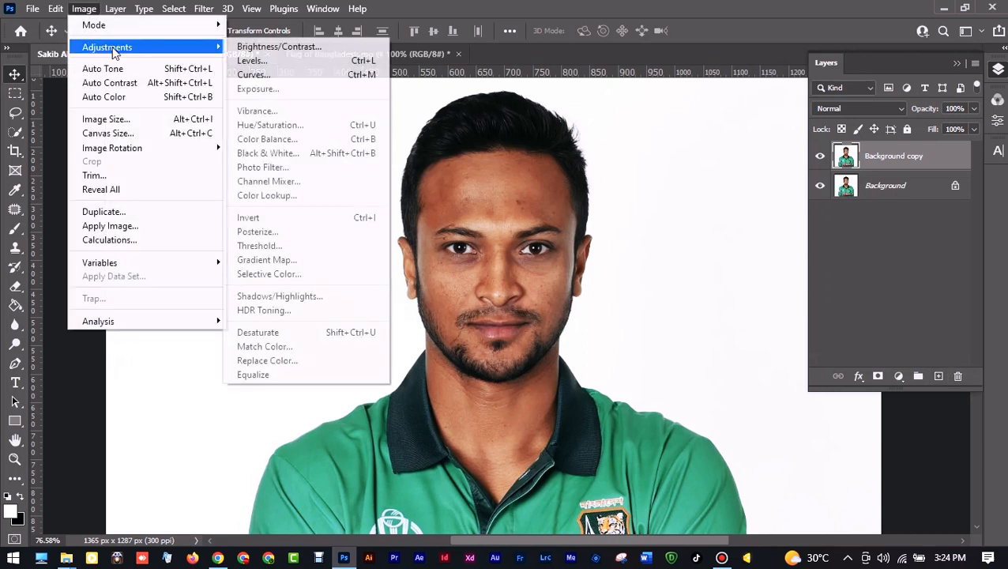
{"action": "left_click", "coordinate": [348, 331]}
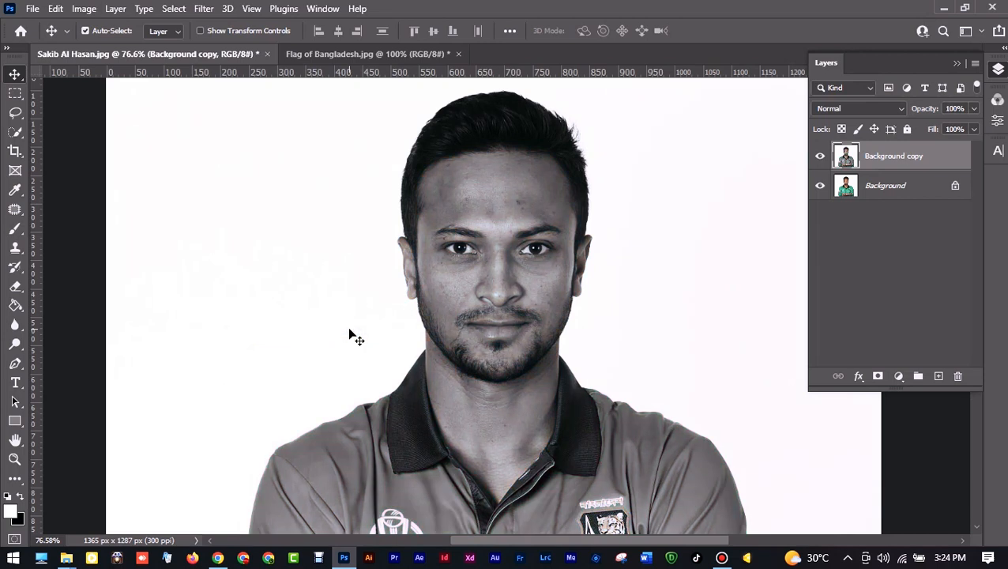
- Apply a Gaussian Blur with a 2.0-pixel radius to the desaturated Background copy layer
{"action": "left_click", "coordinate": [202, 12]}
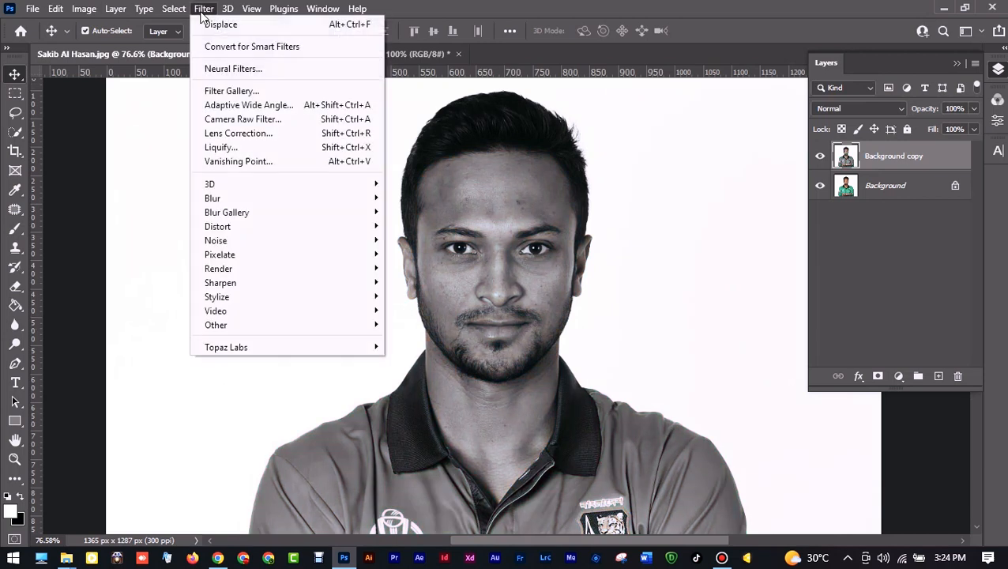
{"action": "mouse_move", "coordinate": [236, 202]}
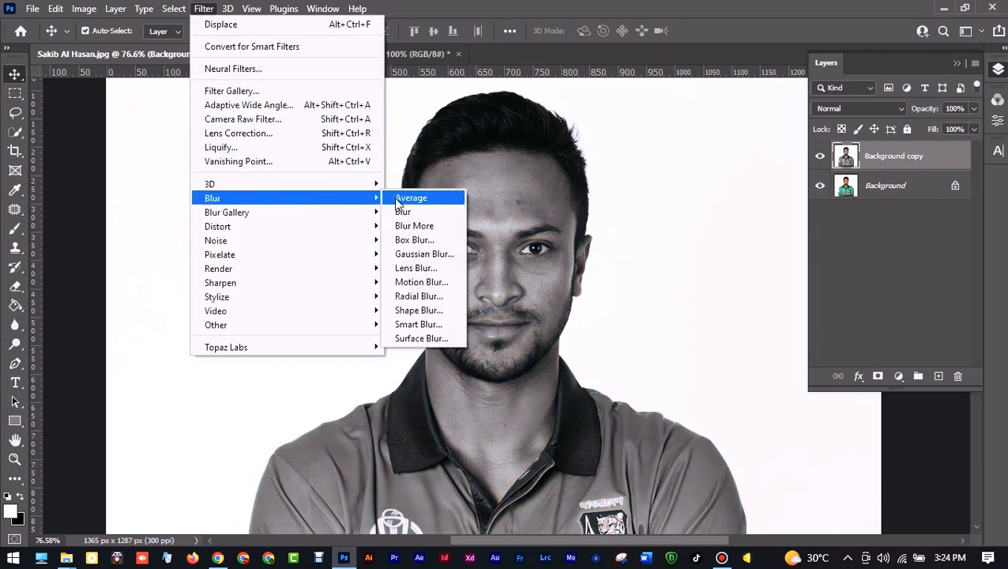
{"action": "left_click", "coordinate": [407, 254]}
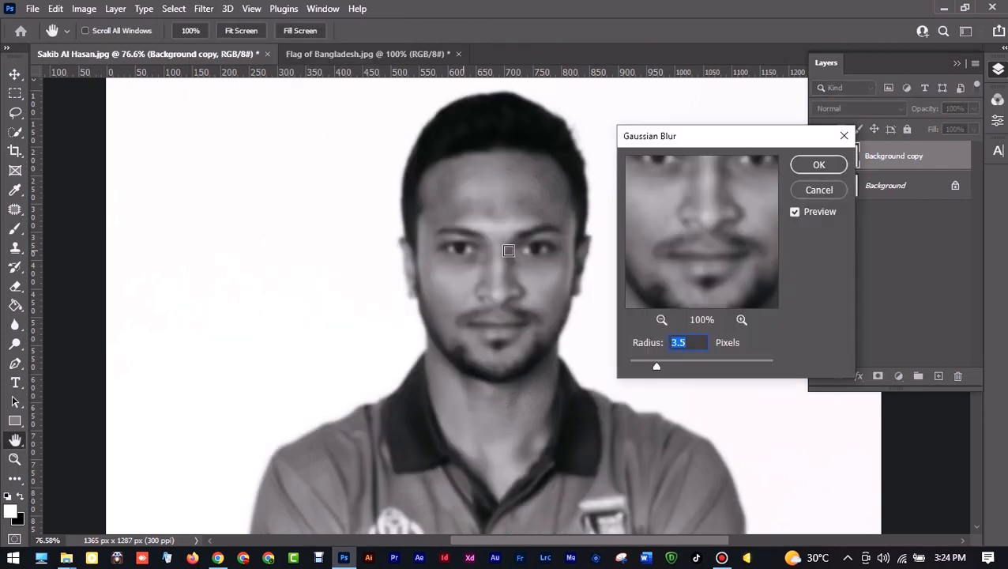
{"action": "left_click_drag", "start_coordinate": [655, 369], "coordinate": [653, 372]}
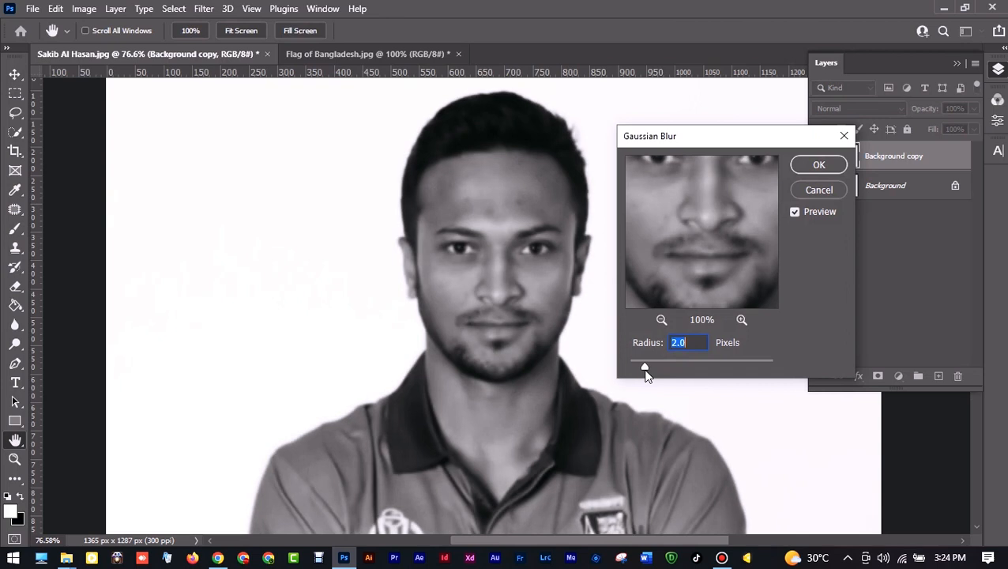
{"action": "left_click", "coordinate": [818, 164]}
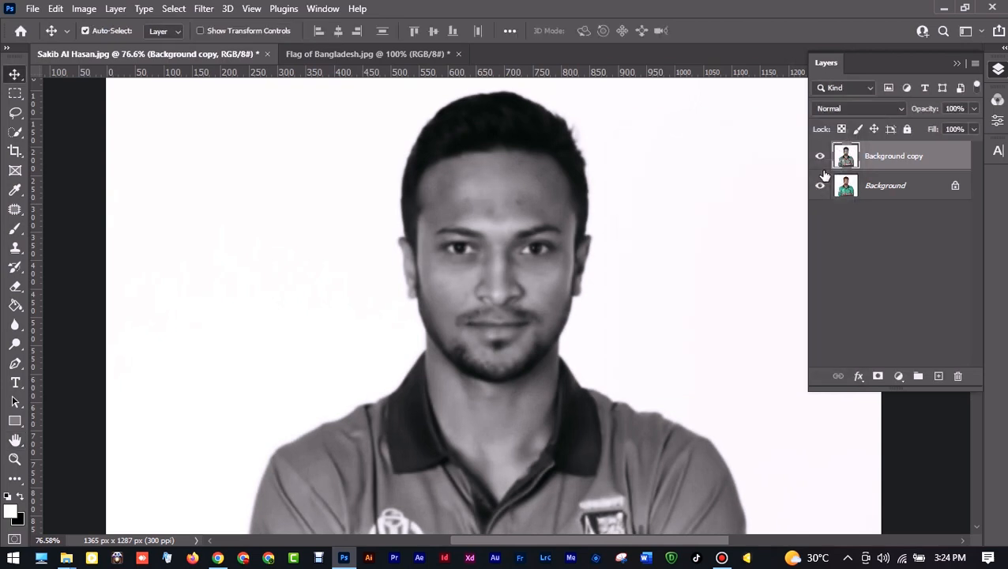
- Save the portrait as a Photoshop file named Displacement with maximum compatibility, and delete the Background copy layer
{"action": "left_click", "coordinate": [33, 8]}
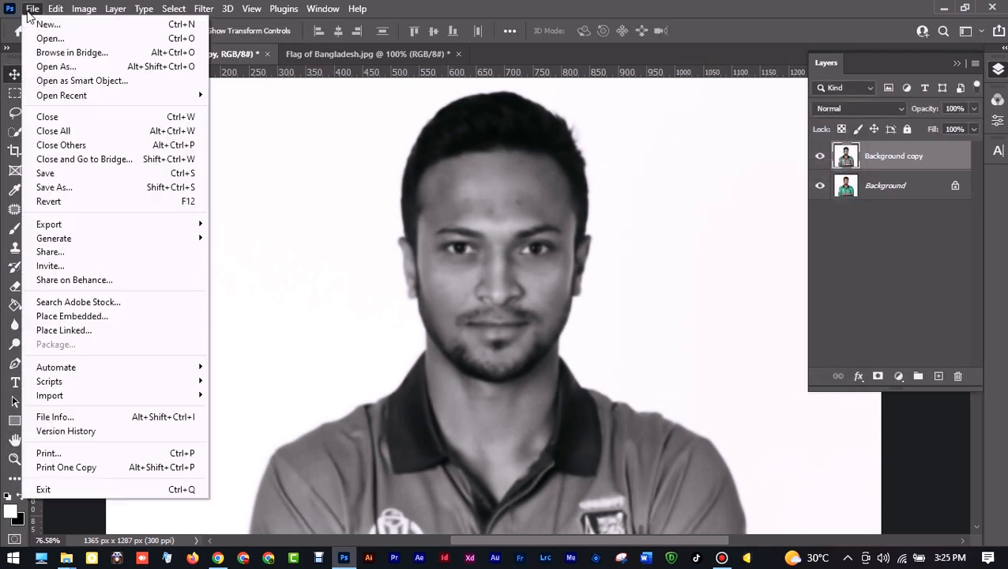
{"action": "left_click", "coordinate": [74, 188]}
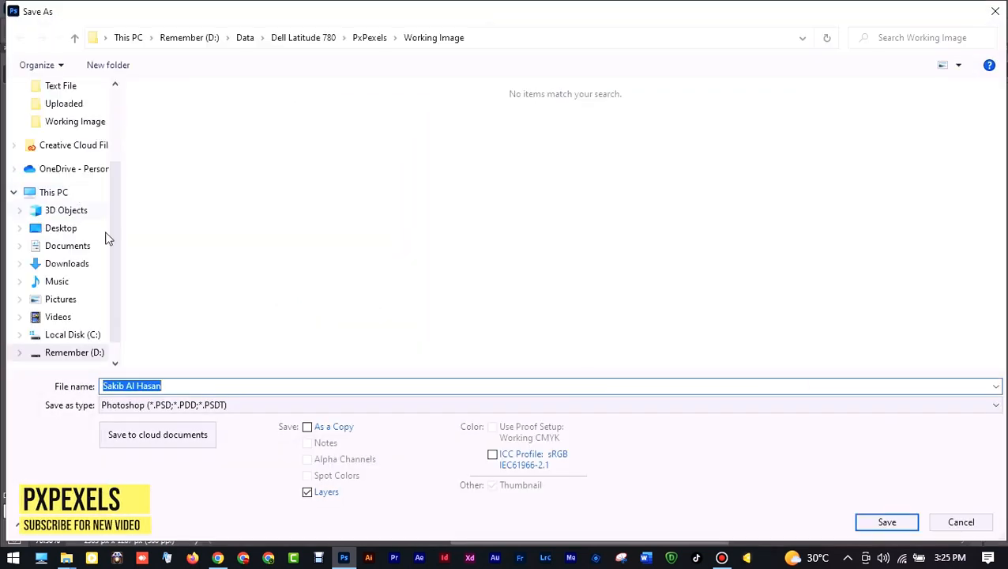
{"action": "left_click", "coordinate": [129, 387]}
{"action": "key", "text": "ctrl+a"}
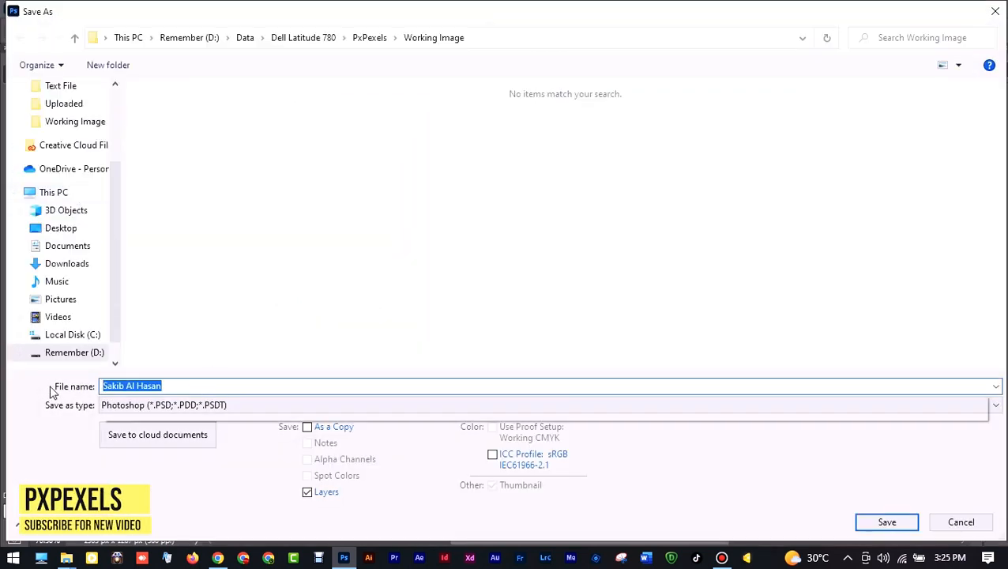
{"action": "type", "text": "Displacement"}
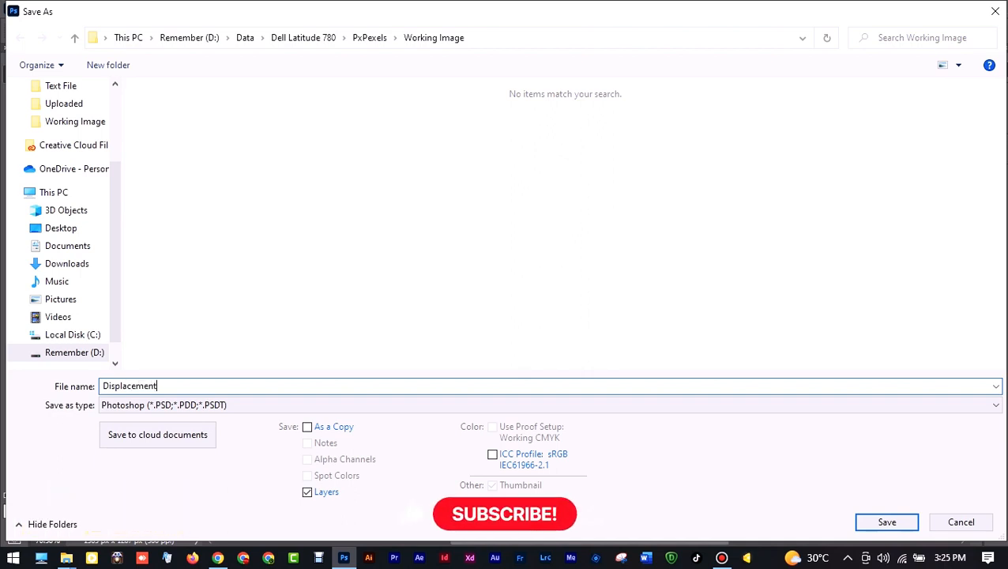
{"action": "left_click", "coordinate": [885, 525]}
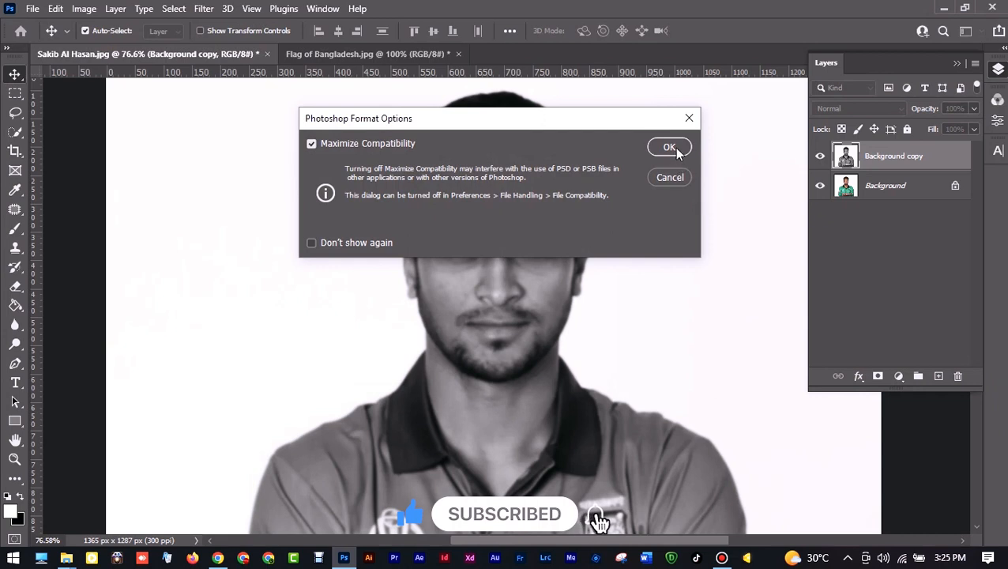
{"action": "left_click", "coordinate": [677, 148]}
{"action": "left_click_drag", "start_coordinate": [895, 158], "coordinate": [957, 377]}
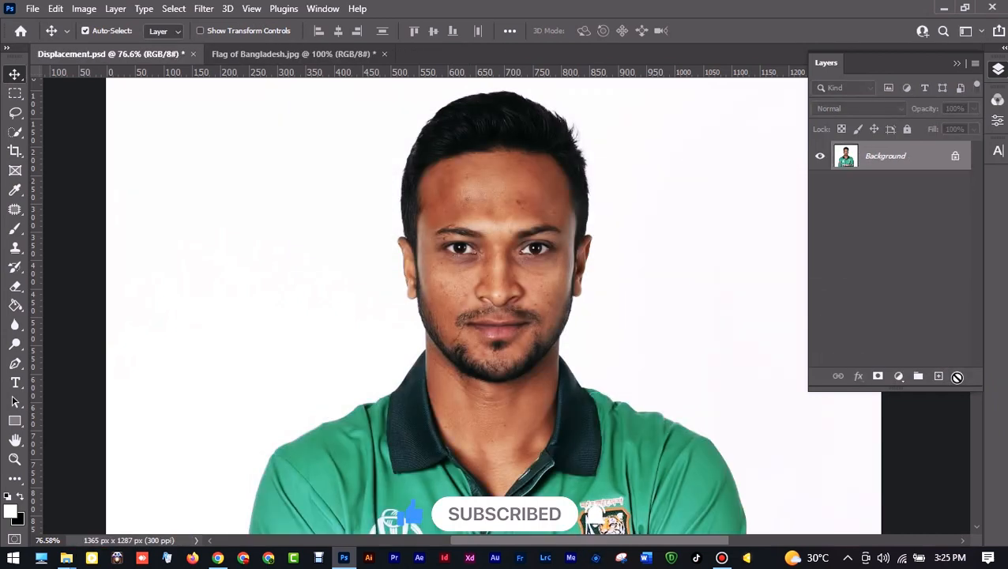
- In the Flag of Bangladesh document, draw a closed Pen path around the flag with a V-notch from its right corners to the centre, and convert it to a selection
{"action": "left_click", "coordinate": [341, 51]}
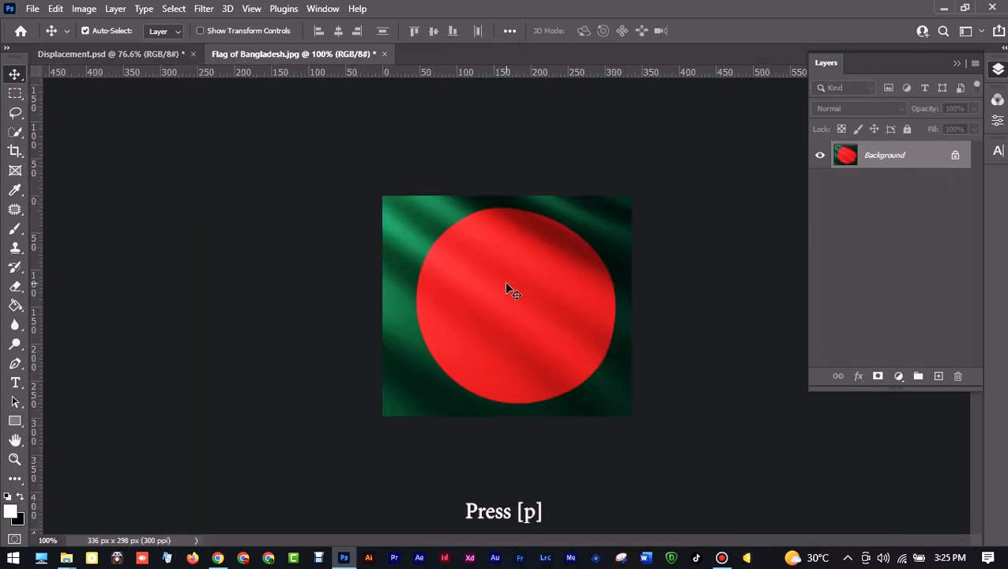
{"action": "key", "text": "p"}
{"action": "left_click", "coordinate": [678, 158]}
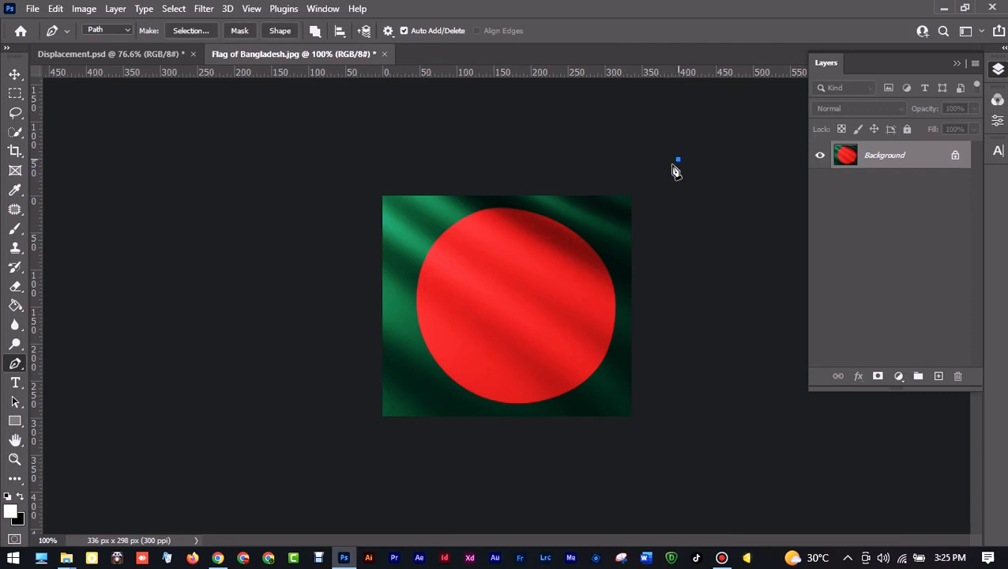
{"action": "left_click", "coordinate": [503, 303]}
{"action": "left_click", "coordinate": [731, 508]}
{"action": "left_click", "coordinate": [330, 500]}
{"action": "left_click", "coordinate": [321, 170]}
{"action": "left_click", "coordinate": [497, 130]}
{"action": "left_click", "coordinate": [679, 160]}
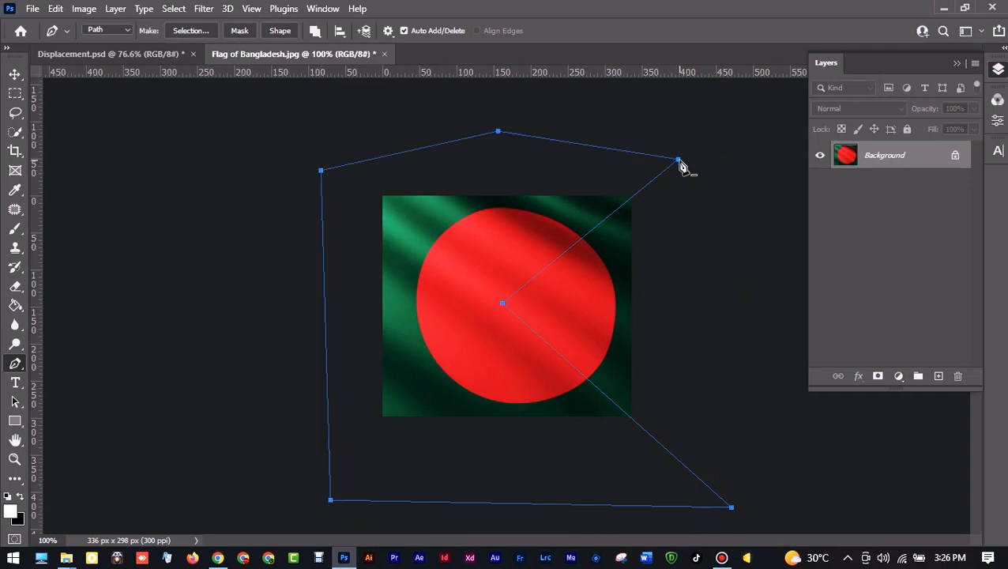
{"action": "key", "text": "ctrl+alt+Return"}
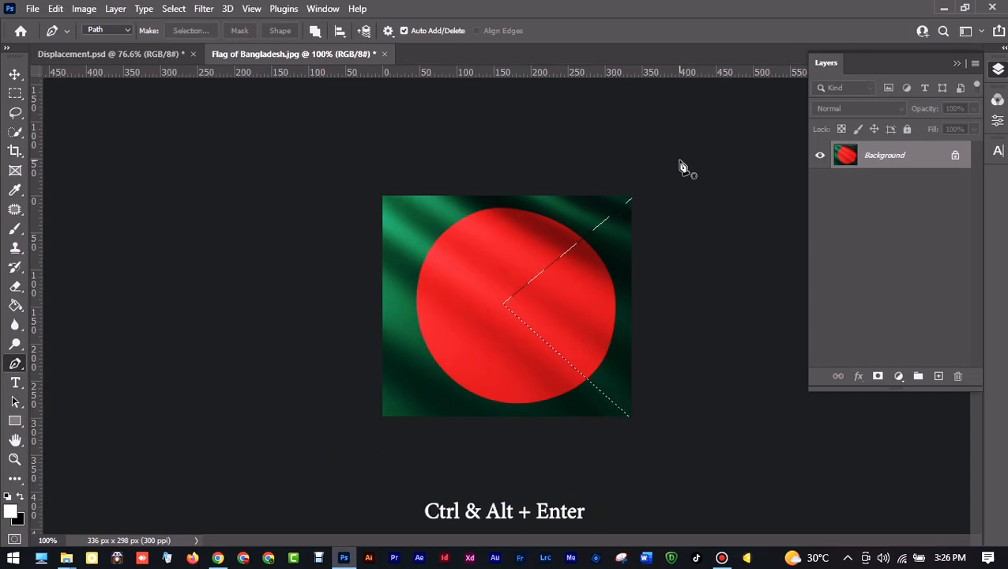
- Mask out the triangular wedge on the flag's right side and flatten the mask by converting the layer to a smart object and rasterizing it
{"action": "left_click", "coordinate": [878, 376], "text": "alt"}
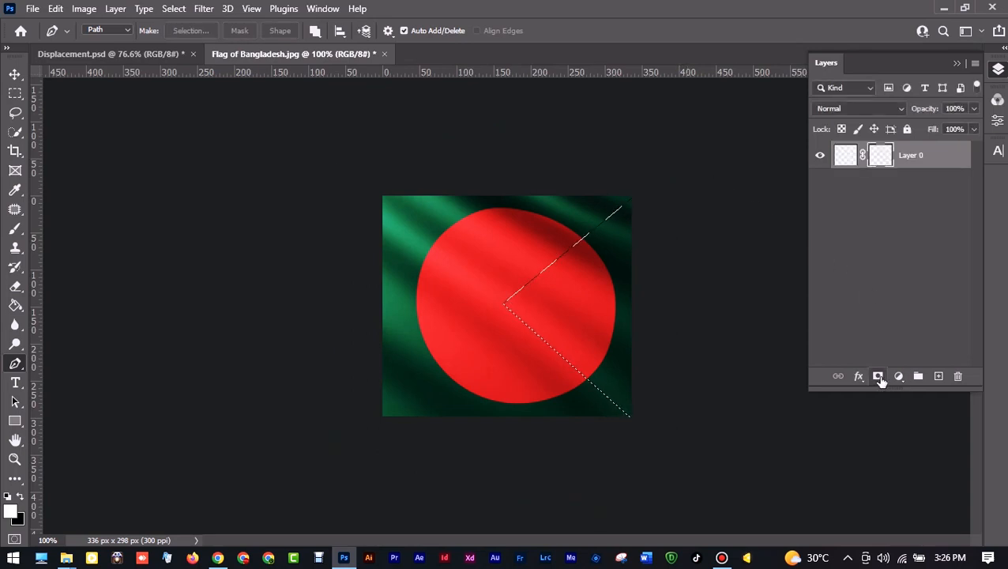
{"action": "right_click", "coordinate": [953, 156]}
{"action": "left_click", "coordinate": [850, 204]}
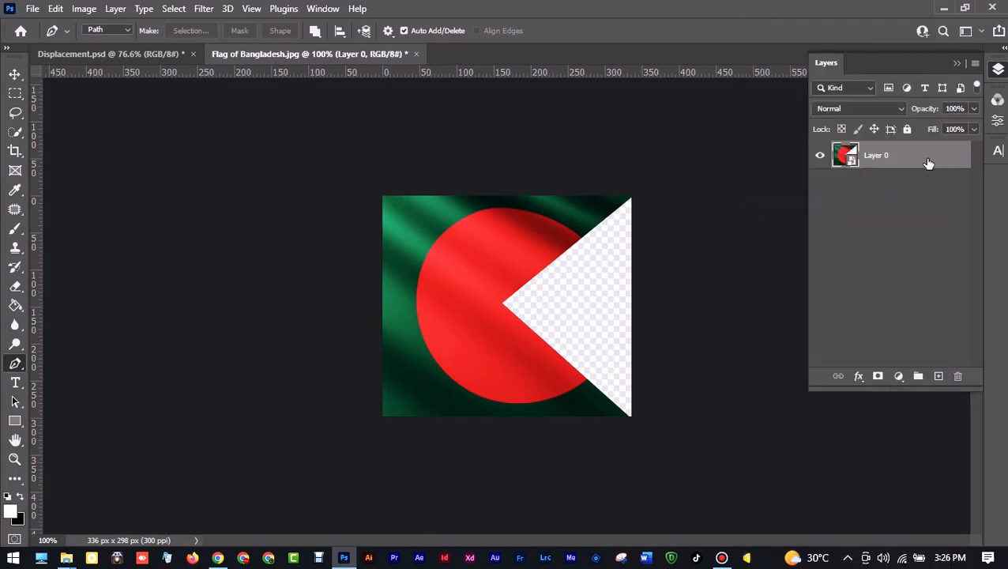
{"action": "right_click", "coordinate": [926, 160]}
{"action": "left_click", "coordinate": [788, 288]}
- Copy the notched flag layer into the Displacement.psd document, placing it over the face
{"action": "left_click", "coordinate": [15, 76]}
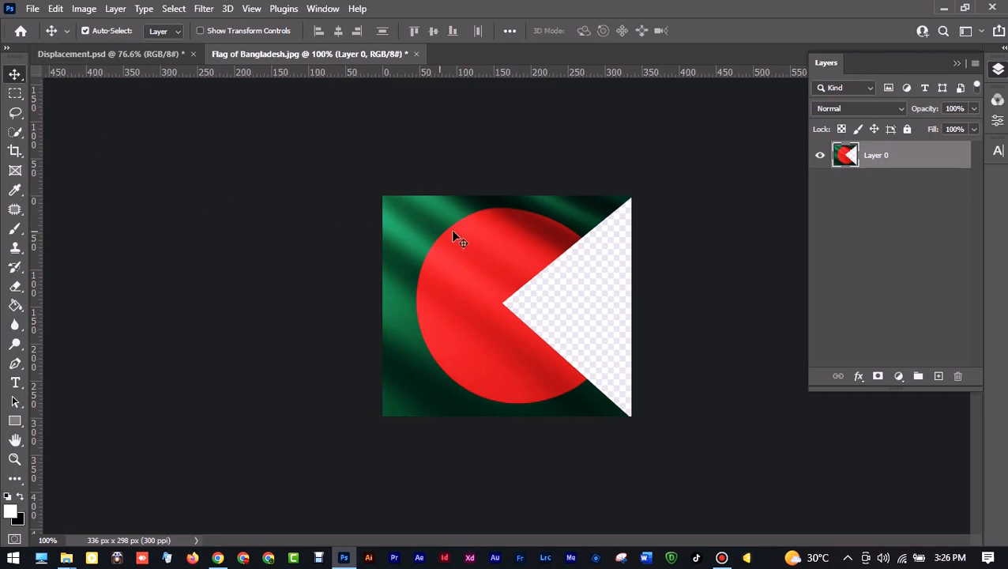
{"action": "left_click_drag", "start_coordinate": [455, 226], "coordinate": [147, 58]}
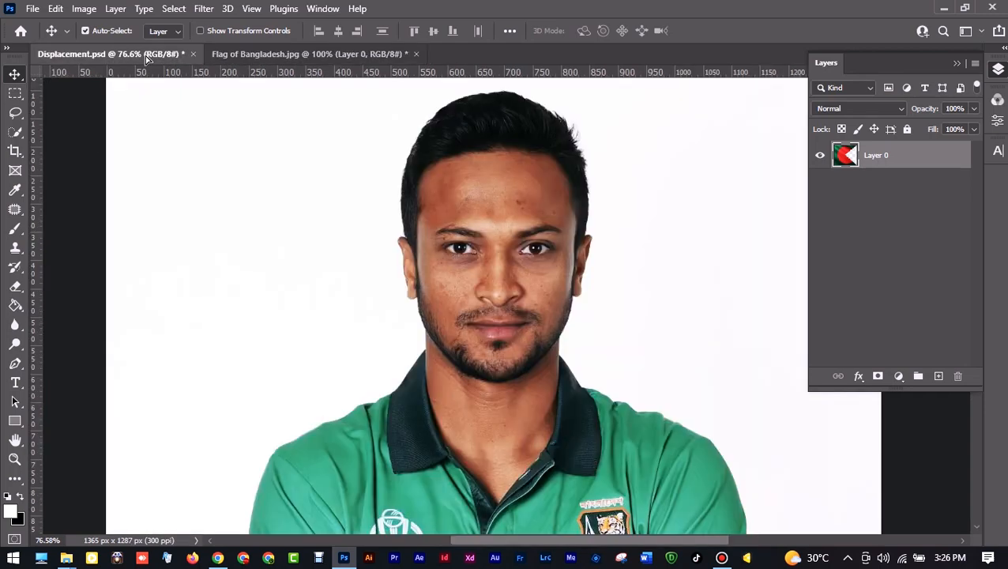
{"action": "left_click_drag", "start_coordinate": [510, 273], "coordinate": [508, 265]}
{"action": "left_click", "coordinate": [508, 265]}
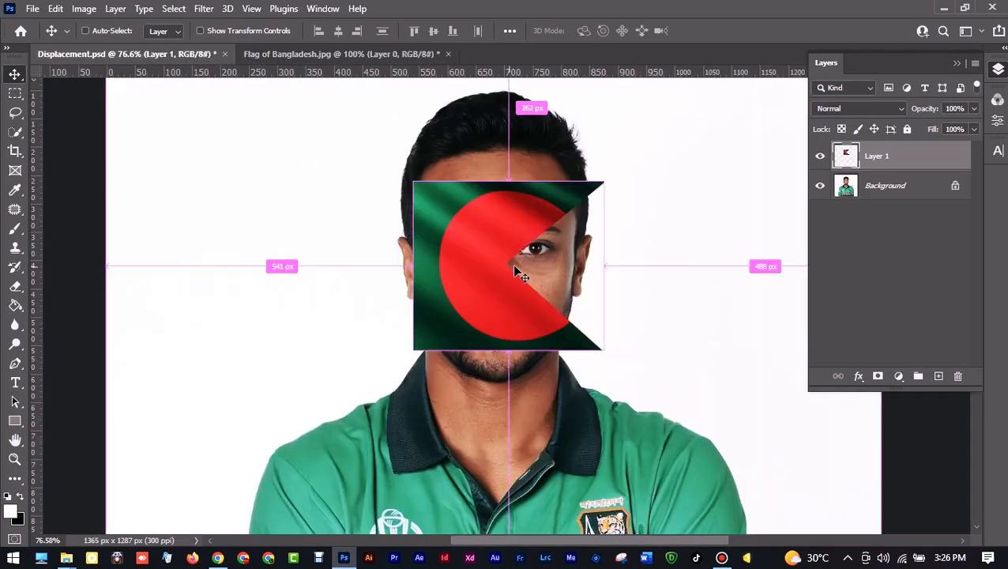
- Enlarge the flag from its centre so that it covers the whole face, and shift it slightly to the right
{"action": "key", "text": "ctrl+t"}
{"action": "left_click_drag", "start_coordinate": [603, 182], "coordinate": [645, 146], "text": "alt"}
{"action": "left_click_drag", "start_coordinate": [504, 225], "coordinate": [531, 220]}
{"action": "key", "text": "Return"}
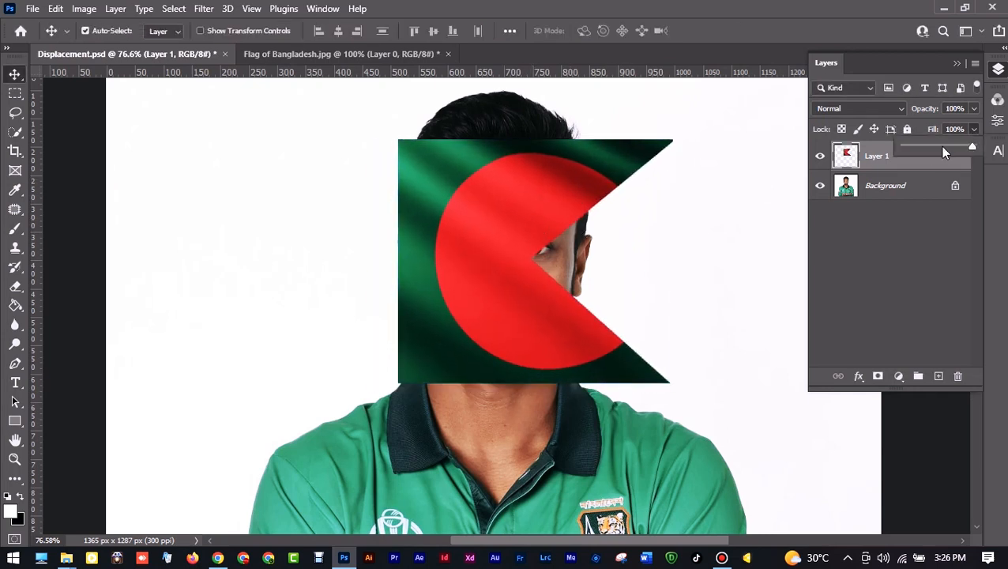
- Align the flag over the face with its fill temporarily lowered to 59%, and restore the fill to 100%
{"action": "left_click_drag", "start_coordinate": [943, 151], "coordinate": [937, 150]}
{"action": "mouse_move", "coordinate": [531, 252]}
{"action": "left_mouse_down"}
{"action": "mouse_move", "coordinate": [514, 266]}
{"action": "mouse_move", "coordinate": [543, 259]}
{"action": "mouse_move", "coordinate": [525, 258]}
{"action": "left_mouse_up"}
{"action": "left_click", "coordinate": [974, 130]}
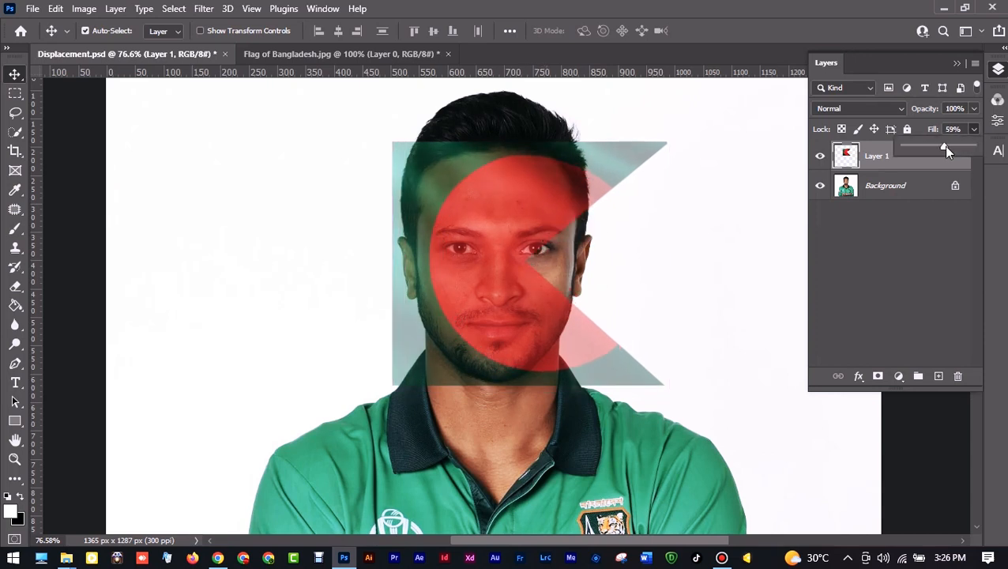
{"action": "left_click_drag", "start_coordinate": [943, 146], "coordinate": [993, 150]}
- Distort the flag layer with the Displace filter at a horizontal scale of 8, using the Displacement PSD as the map
{"action": "left_click", "coordinate": [205, 10]}
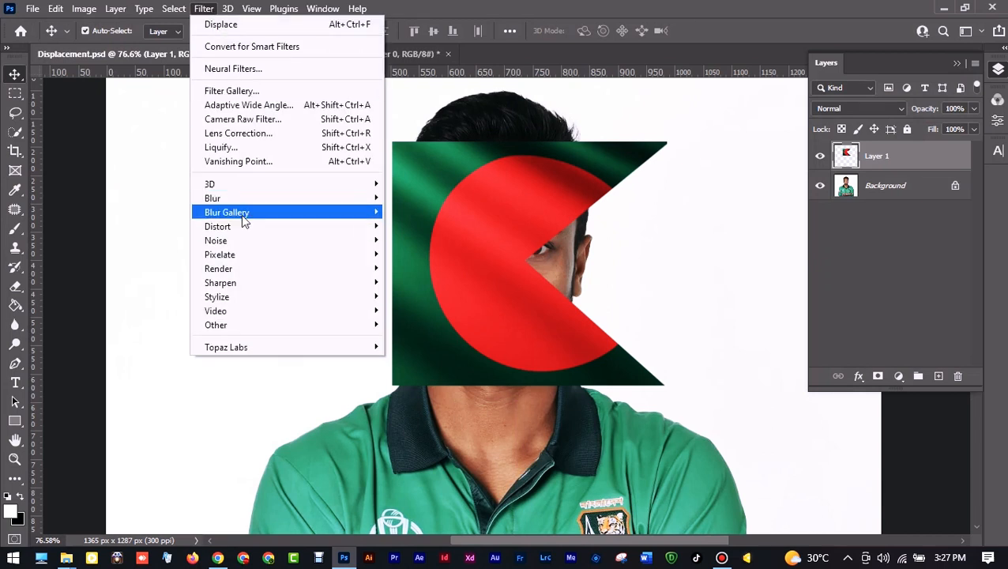
{"action": "mouse_move", "coordinate": [246, 220]}
{"action": "mouse_move", "coordinate": [357, 228]}
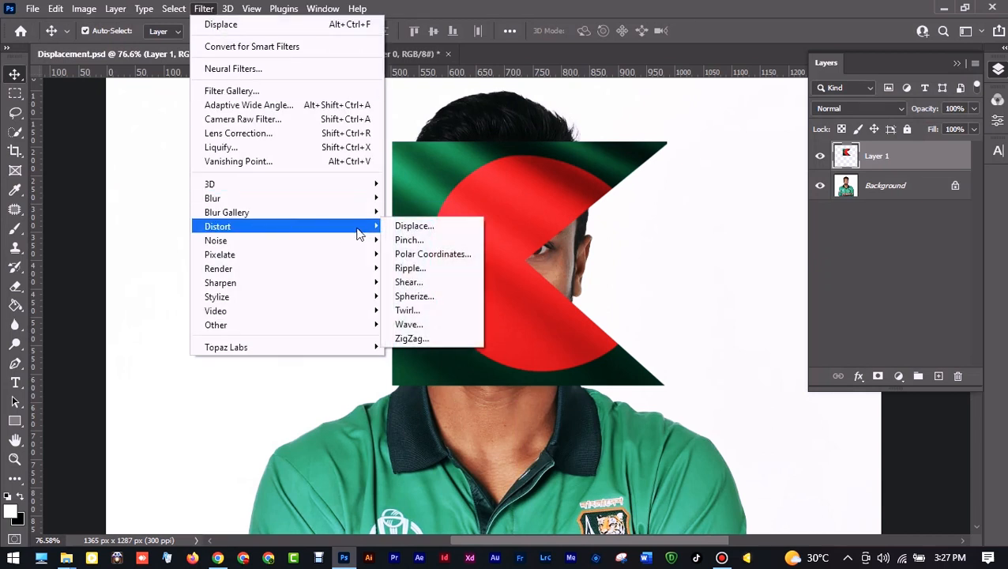
{"action": "left_click", "coordinate": [428, 230]}
{"action": "double_click", "coordinate": [497, 159]}
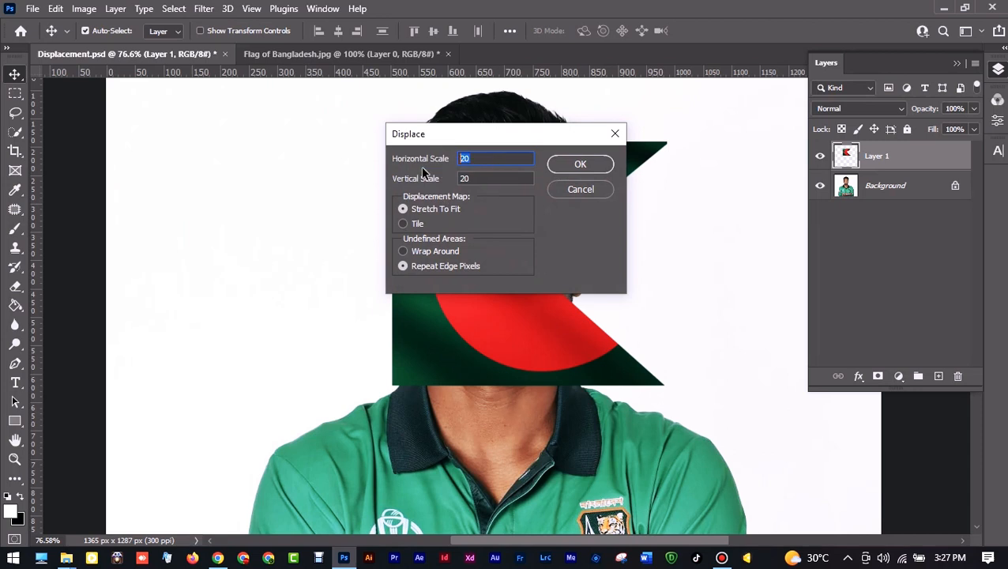
{"action": "type", "text": "8"}
{"action": "key", "text": "Tab"}
{"action": "left_click", "coordinate": [607, 164]}
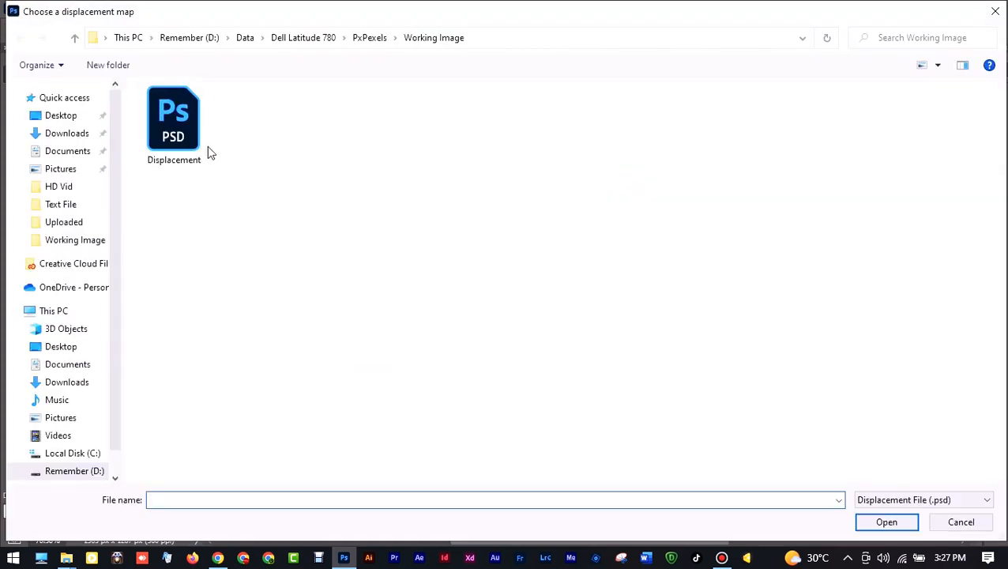
{"action": "left_click", "coordinate": [193, 136]}
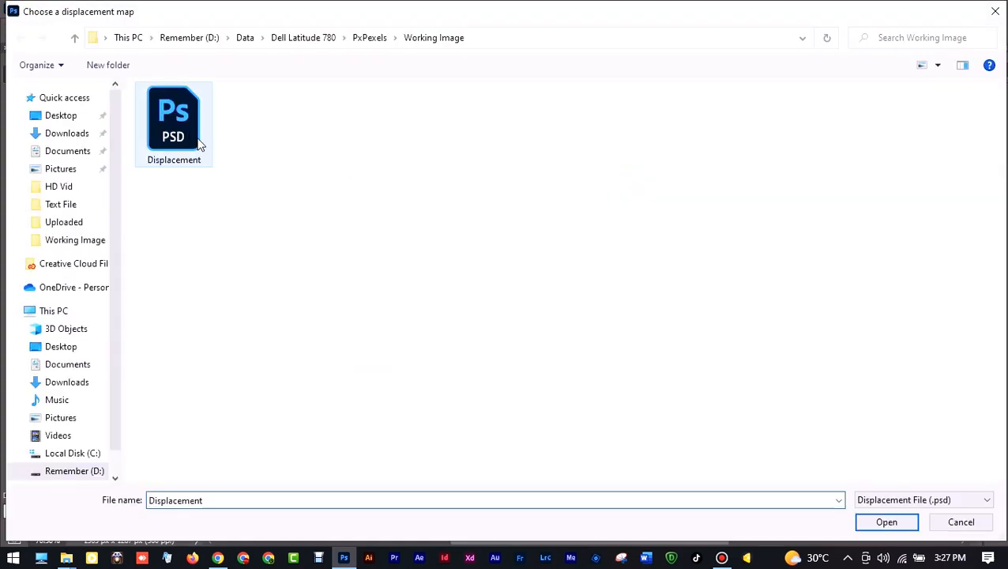
{"action": "left_click", "coordinate": [879, 525]}
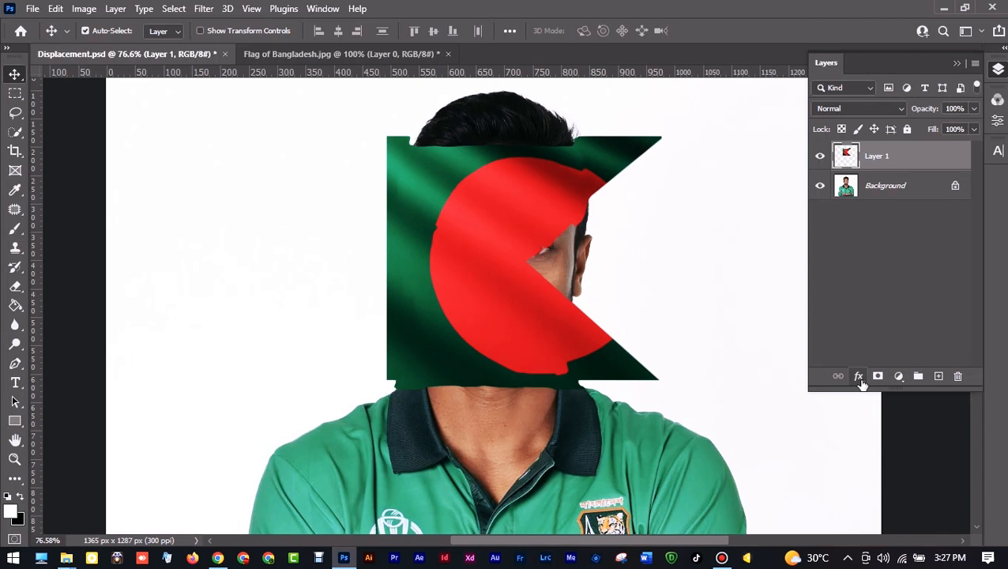
- Split the underlying layer's shadow slider in the flag layer's Blend If options to about 55/157
{"action": "left_click", "coordinate": [859, 376]}
{"action": "left_click", "coordinate": [865, 395]}
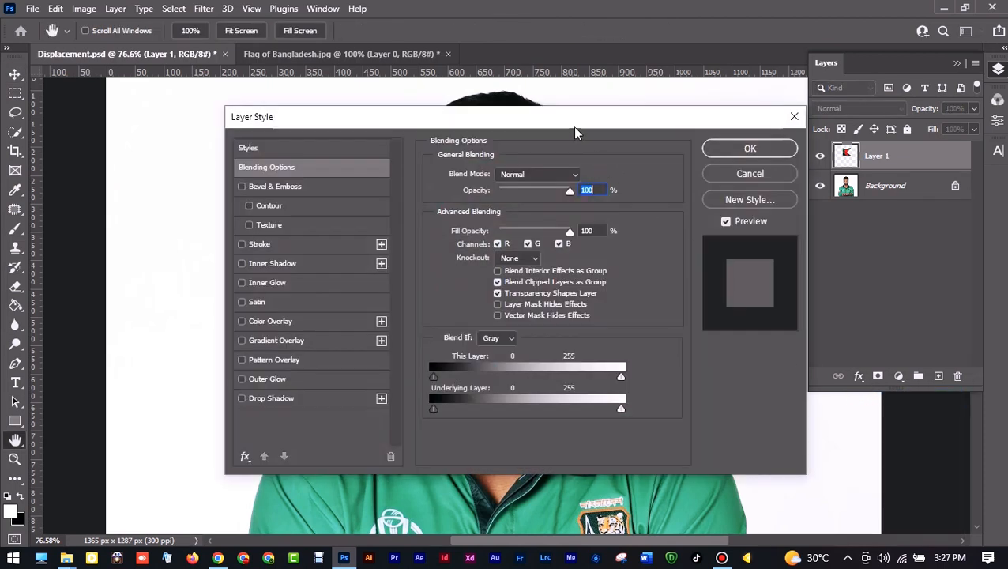
{"action": "left_click_drag", "start_coordinate": [575, 128], "coordinate": [224, 84]}
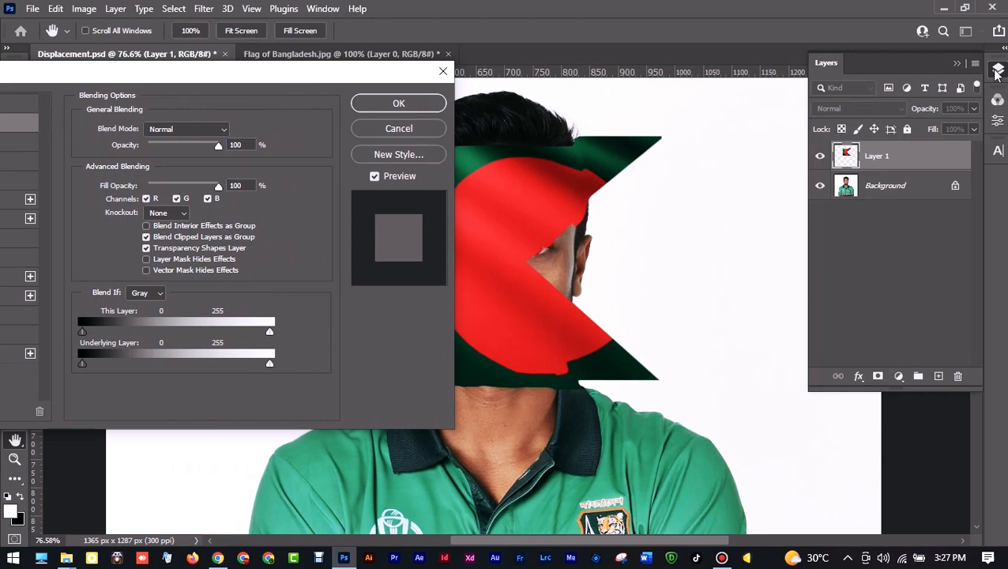
{"action": "left_click", "coordinate": [997, 72]}
{"action": "left_click_drag", "start_coordinate": [552, 323], "coordinate": [690, 362]}
{"action": "left_click_drag", "start_coordinate": [347, 79], "coordinate": [454, 72]}
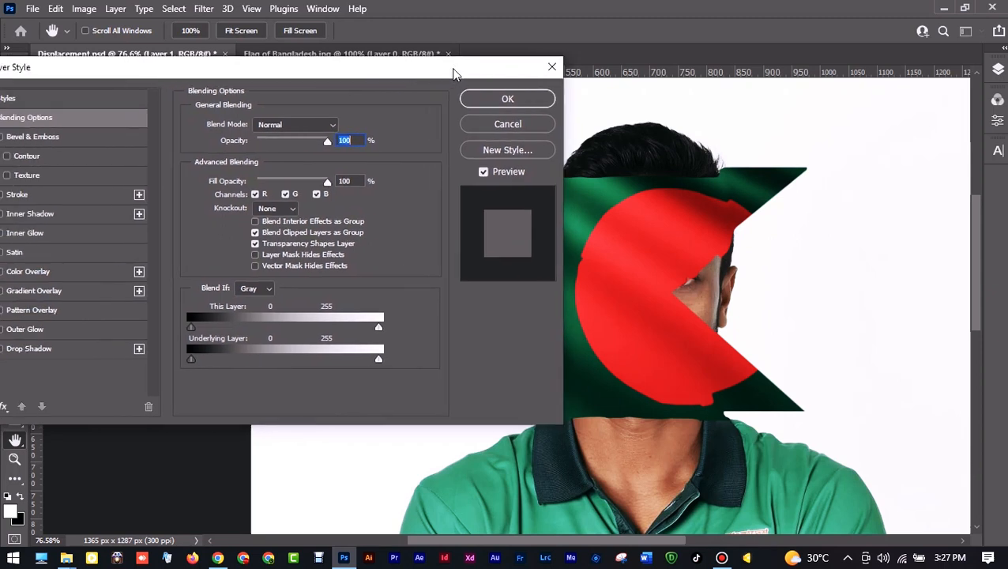
{"action": "key", "text": "alt"}
{"action": "left_click_drag", "start_coordinate": [190, 357], "coordinate": [308, 363]}
{"action": "key", "text": "alt"}
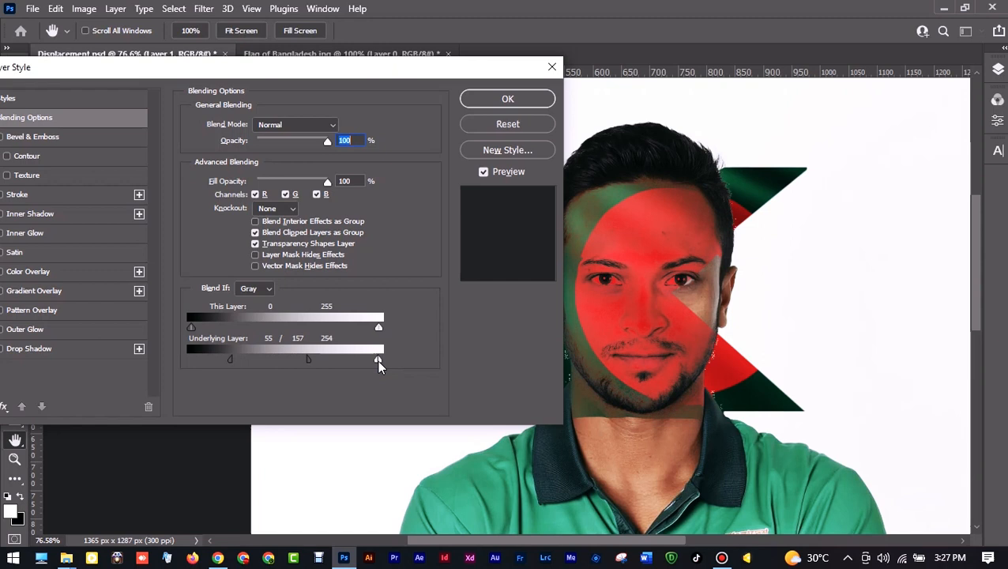
- Split the underlying layer's highlight slider in Blend If to 96/254, readjust the shadow split to 2/138, and apply the blending options
{"action": "key", "text": "alt"}
{"action": "left_click_drag", "start_coordinate": [379, 363], "coordinate": [207, 363]}
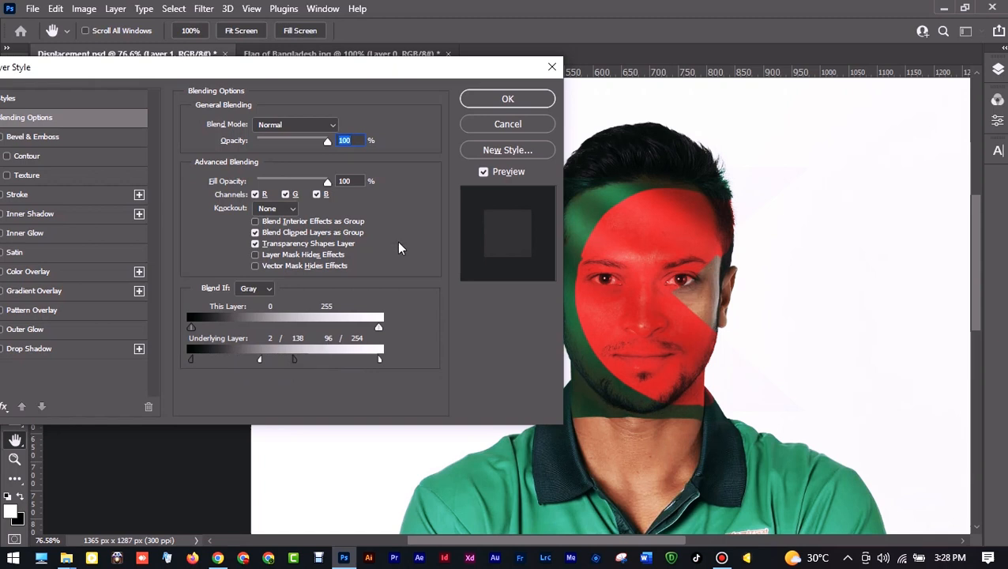
{"action": "left_click", "coordinate": [495, 103]}
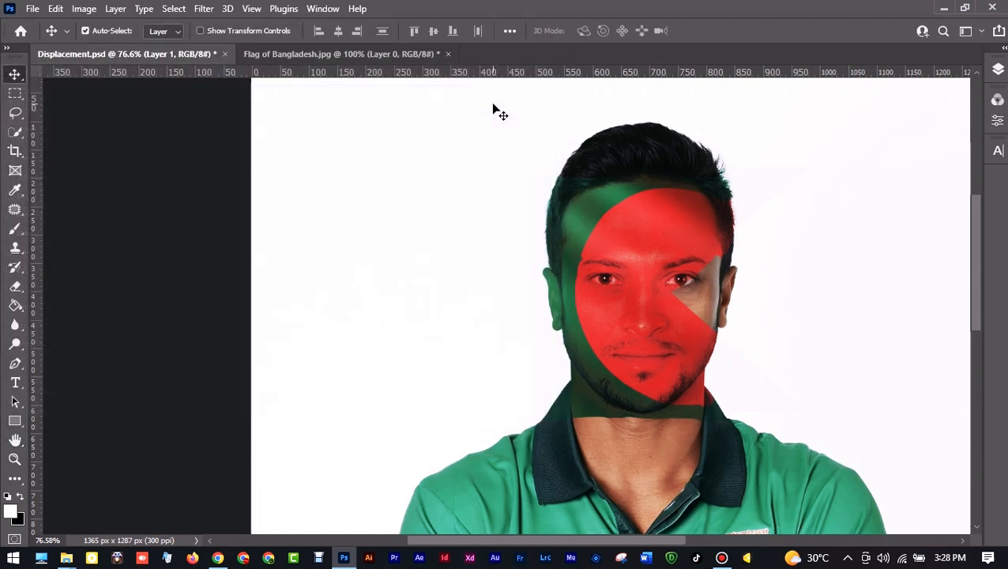
- Duplicate the Background layer and move the copy above the flag layer
{"action": "left_click", "coordinate": [998, 69]}
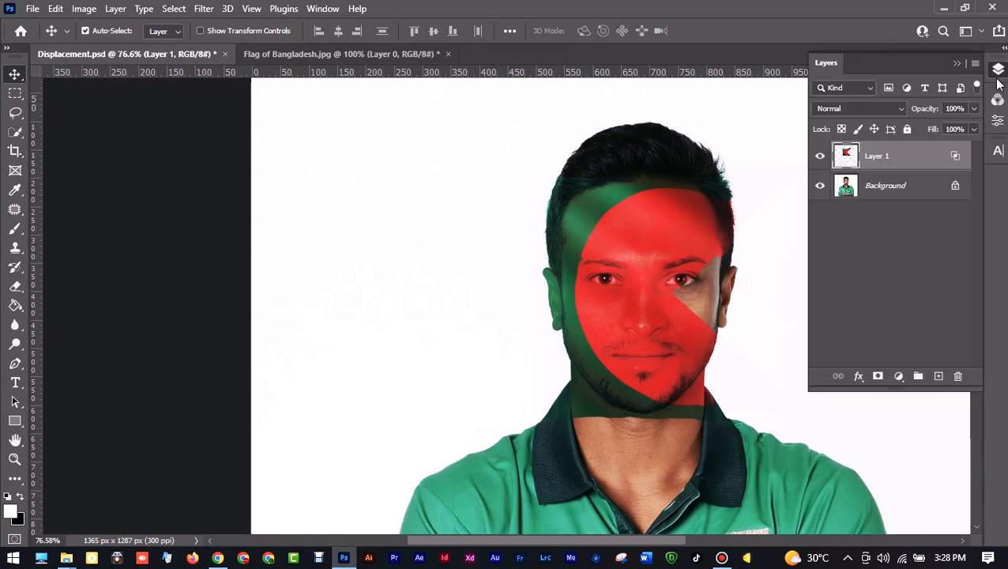
{"action": "left_click_drag", "start_coordinate": [898, 192], "coordinate": [939, 376]}
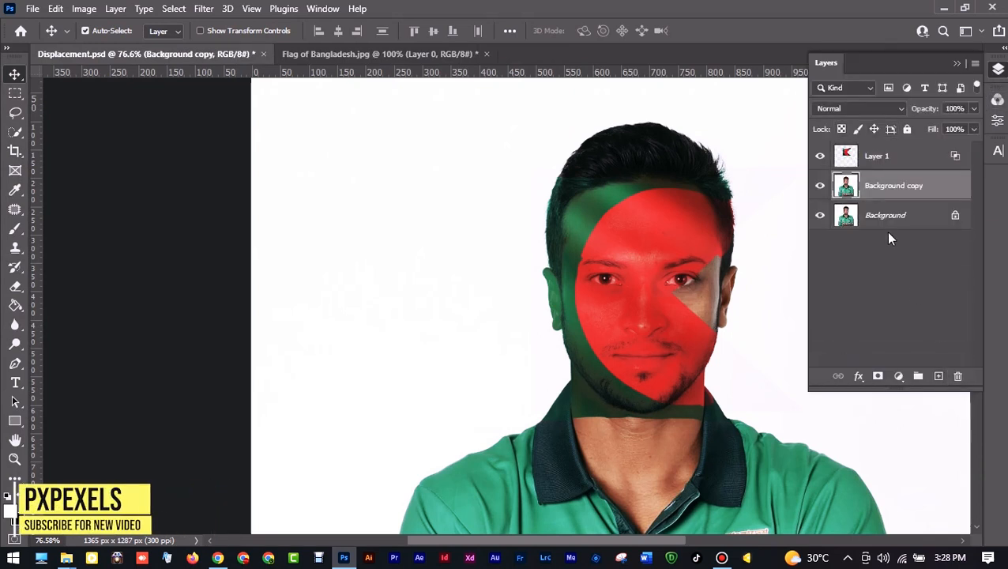
{"action": "left_click_drag", "start_coordinate": [884, 195], "coordinate": [875, 151]}
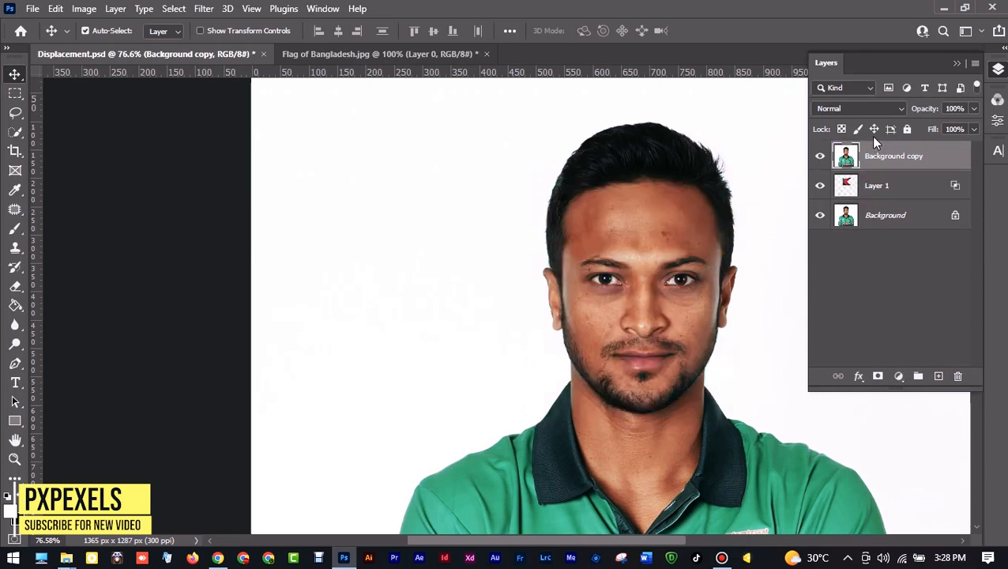
- Set the Background copy layer's blend mode to Linear Burn and its fill to 9%
{"action": "left_click", "coordinate": [867, 110]}
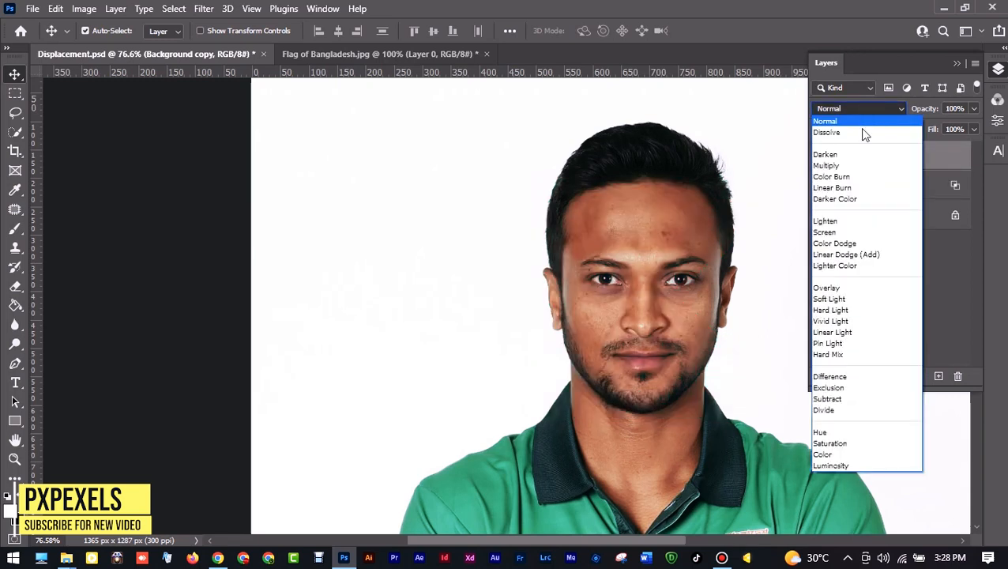
{"action": "left_click", "coordinate": [851, 187]}
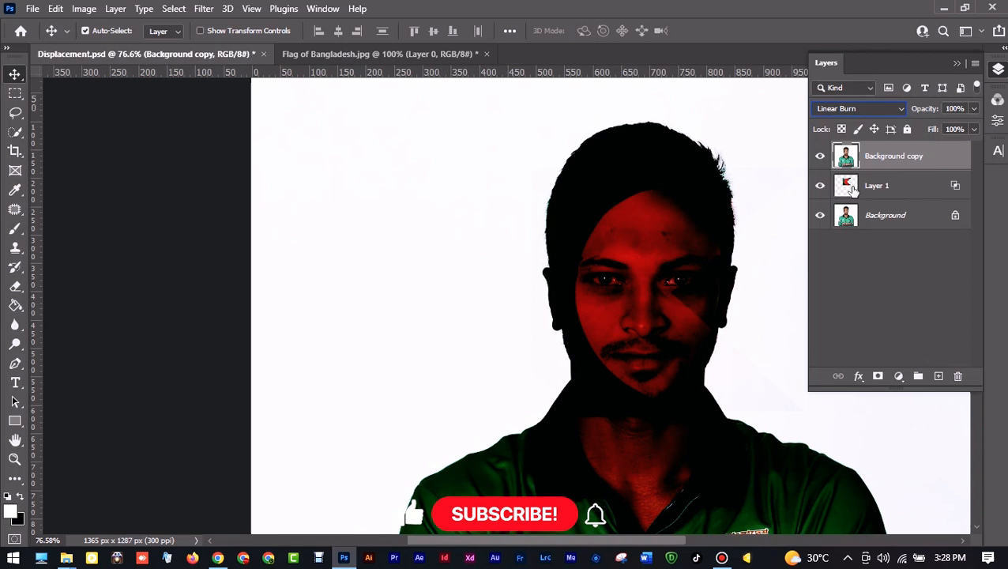
{"action": "left_click", "coordinate": [973, 130]}
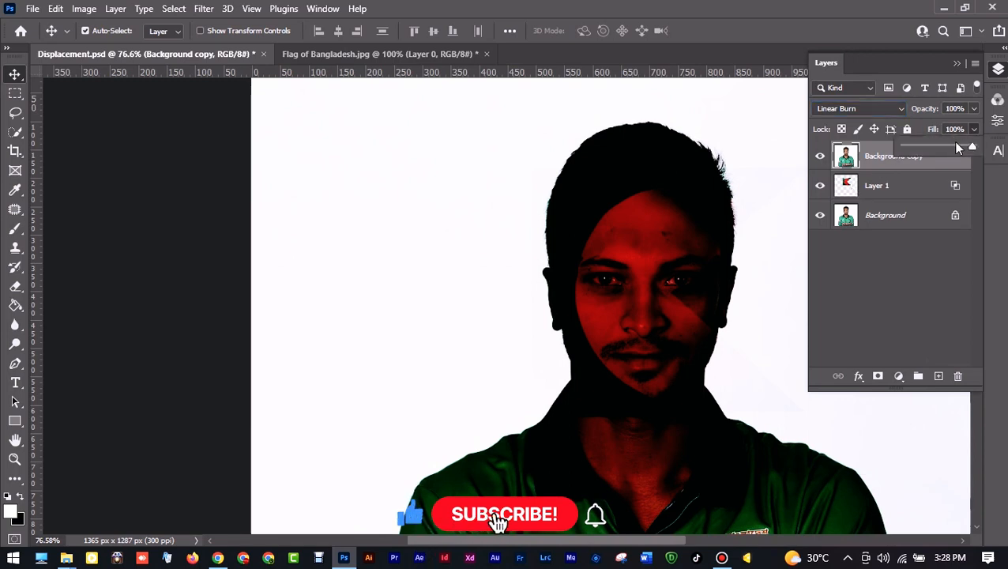
{"action": "left_click", "coordinate": [911, 147]}
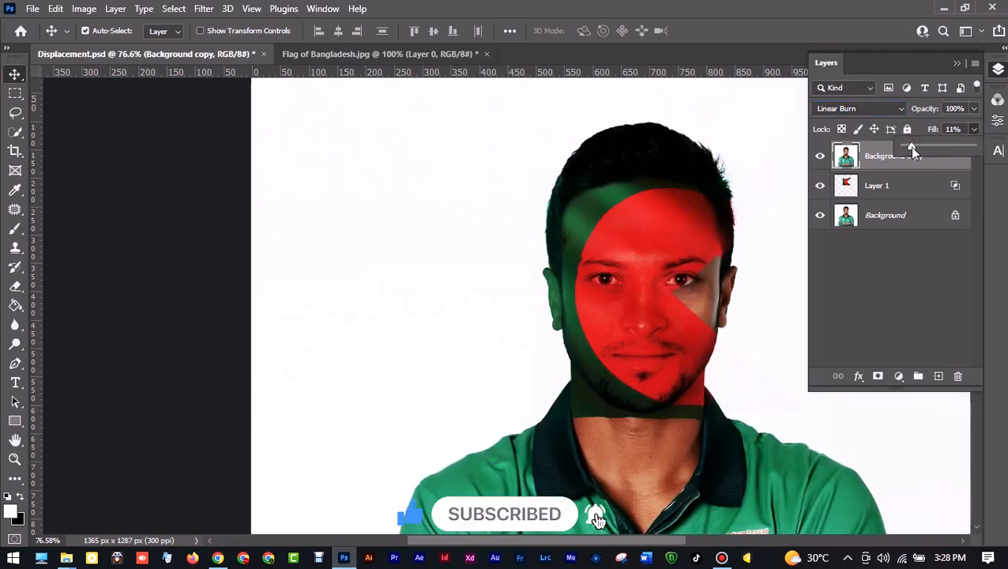
{"action": "left_click_drag", "start_coordinate": [910, 148], "coordinate": [906, 147]}
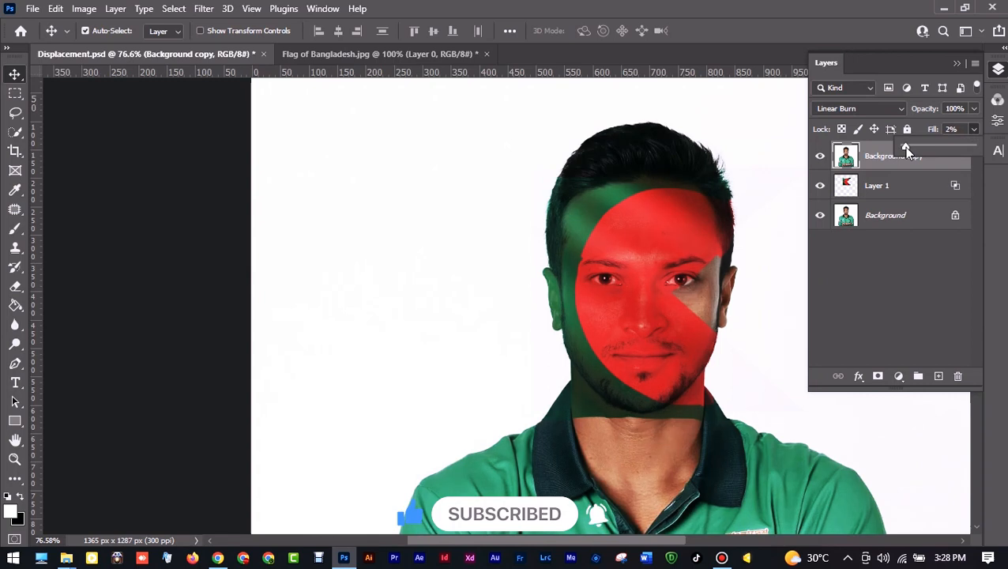
{"action": "left_click_drag", "start_coordinate": [905, 148], "coordinate": [910, 148]}
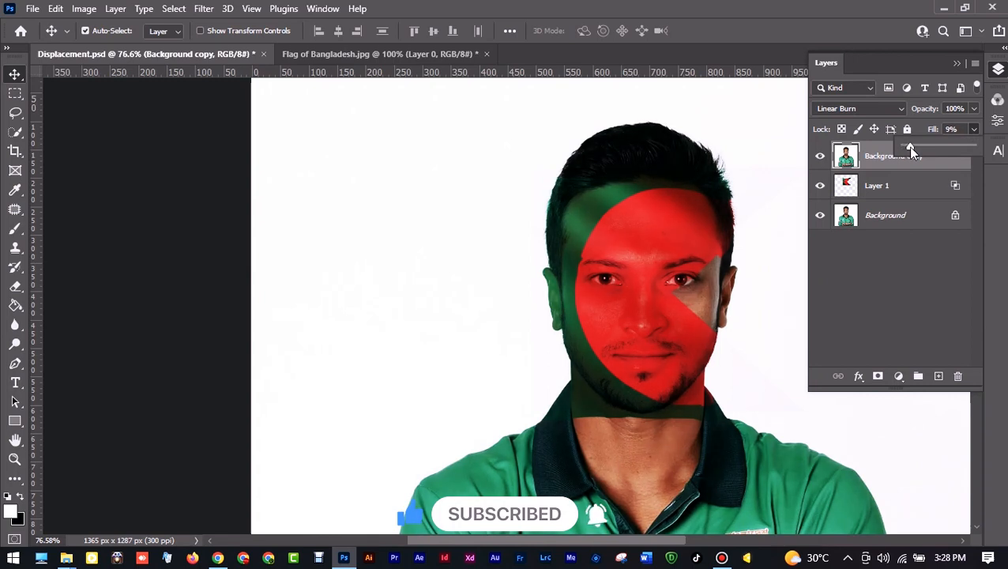
{"action": "left_click_drag", "start_coordinate": [655, 240], "coordinate": [500, 221]}
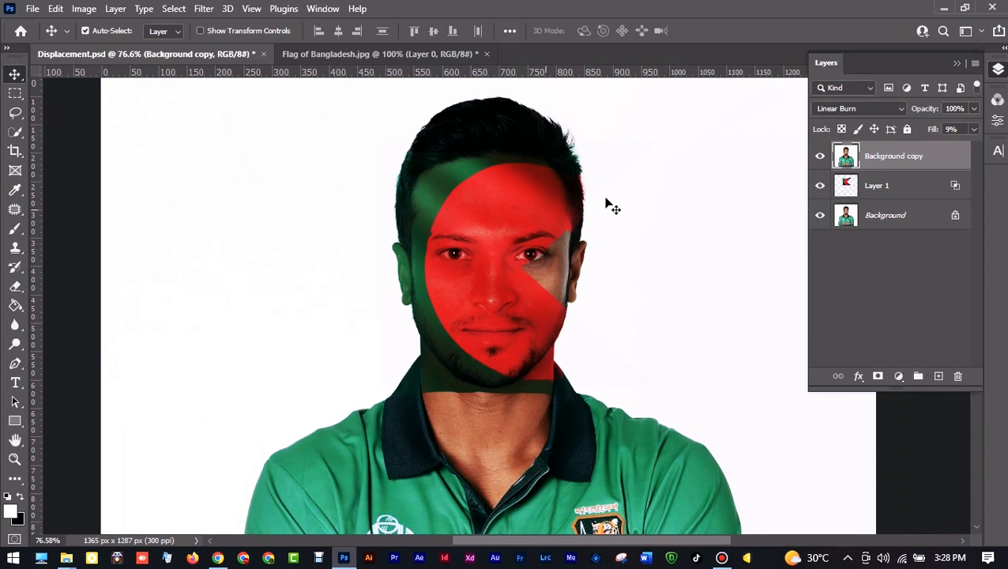
- Add a layer mask to the flag layer and invert it to black
{"action": "left_click", "coordinate": [871, 196]}
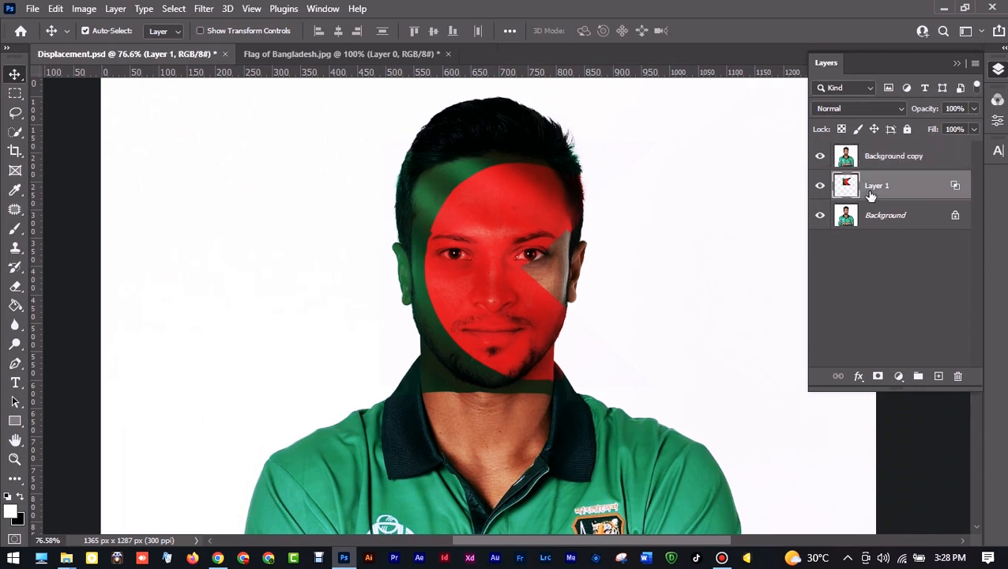
{"action": "left_click", "coordinate": [878, 376]}
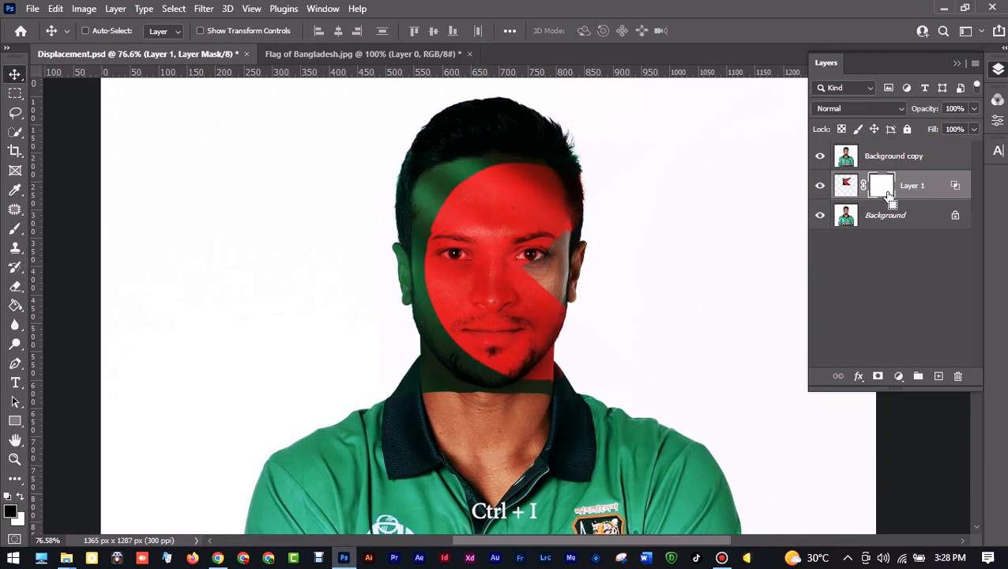
{"action": "key", "text": "ctrl+i"}
- Trace a closed Pen path around the face along the hairline, cheeks and chin, and convert it to a selection
{"action": "left_click", "coordinate": [894, 156]}
{"action": "key", "text": "p"}
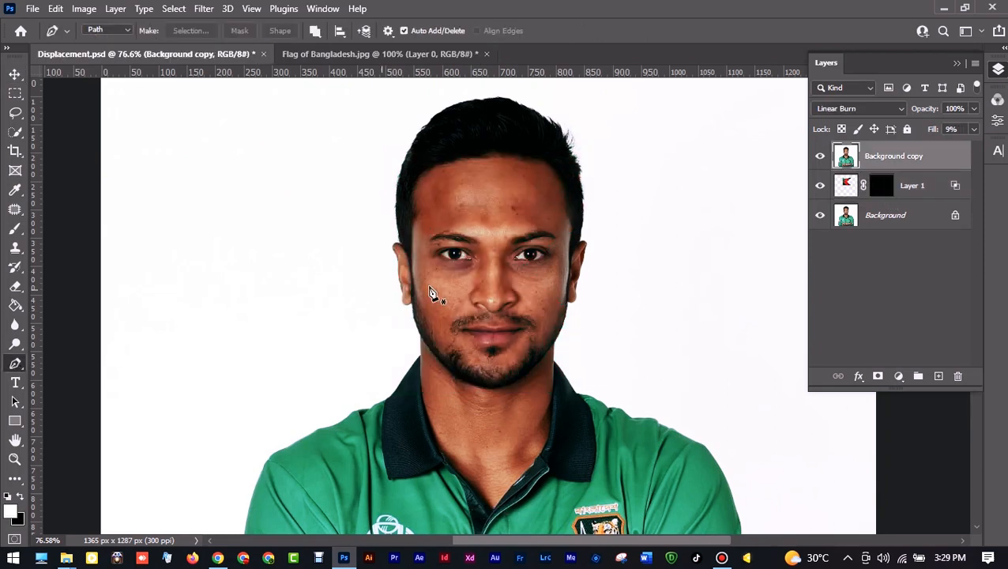
{"action": "left_click", "coordinate": [467, 158]}
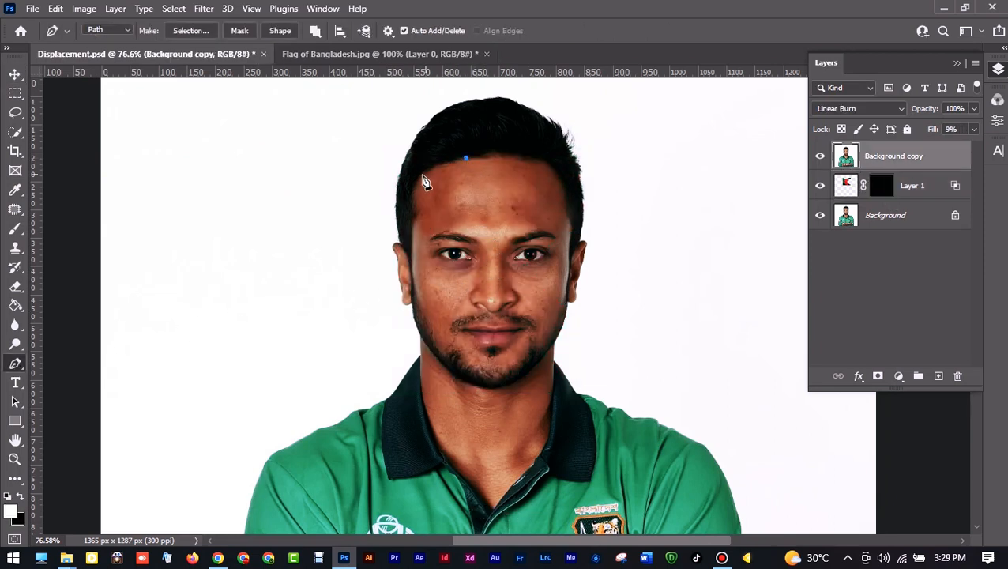
{"action": "left_click_drag", "start_coordinate": [415, 192], "coordinate": [412, 231]}
{"action": "left_click", "coordinate": [411, 203]}
{"action": "left_click", "coordinate": [416, 207]}
{"action": "left_click", "coordinate": [414, 219]}
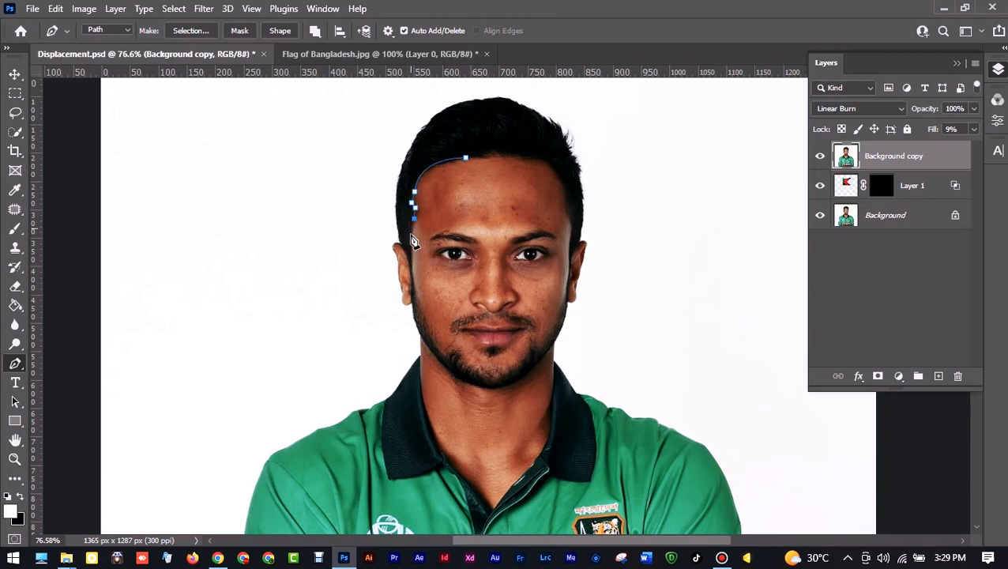
{"action": "mouse_move", "coordinate": [414, 318]}
{"action": "left_mouse_down"}
{"action": "mouse_move", "coordinate": [427, 345]}
{"action": "mouse_move", "coordinate": [419, 330]}
{"action": "left_mouse_up"}
{"action": "left_click", "coordinate": [413, 319], "text": "alt"}
{"action": "left_click_drag", "start_coordinate": [444, 365], "coordinate": [555, 358]}
{"action": "left_click", "coordinate": [444, 365], "text": "alt"}
{"action": "left_click", "coordinate": [516, 379], "text": "alt"}
{"action": "left_click_drag", "start_coordinate": [567, 300], "coordinate": [575, 208]}
{"action": "left_click", "coordinate": [568, 301], "text": "alt"}
{"action": "left_click", "coordinate": [573, 224], "text": "alt"}
{"action": "left_click_drag", "start_coordinate": [543, 158], "coordinate": [444, 155]}
{"action": "left_click", "coordinate": [542, 158], "text": "alt"}
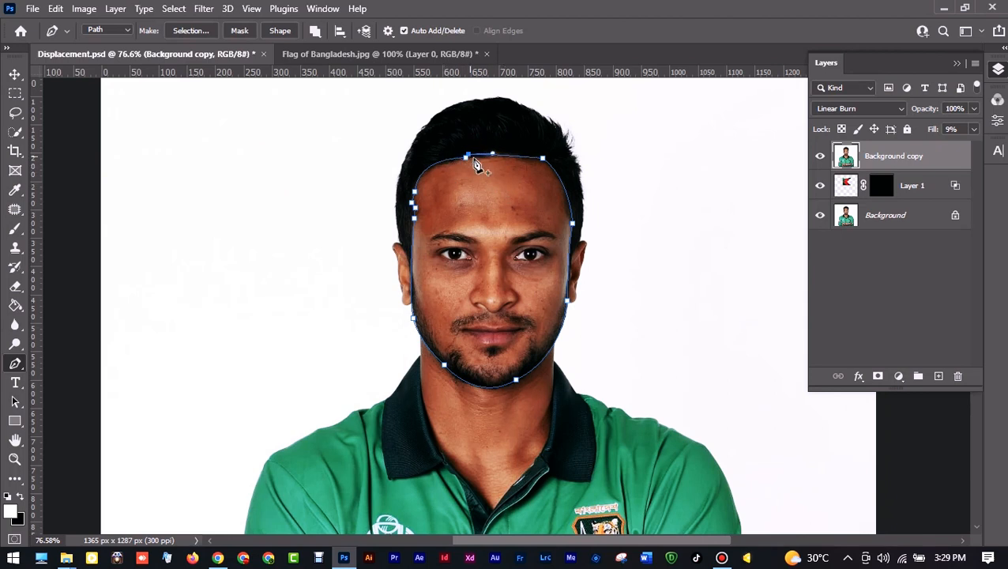
{"action": "key", "text": "ctrl+Return"}
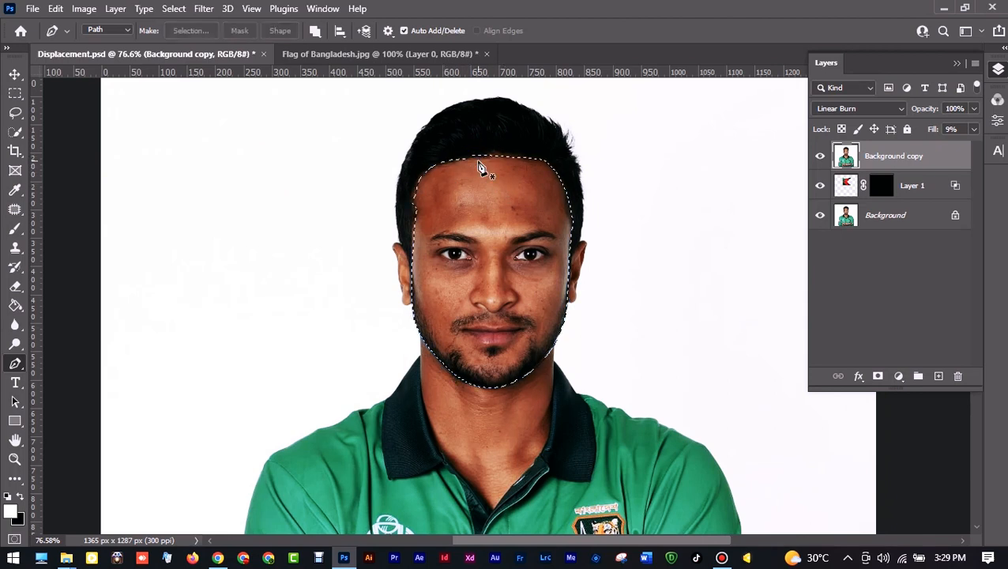
{"action": "left_click", "coordinate": [204, 8]}
{"action": "mouse_move", "coordinate": [211, 198]}
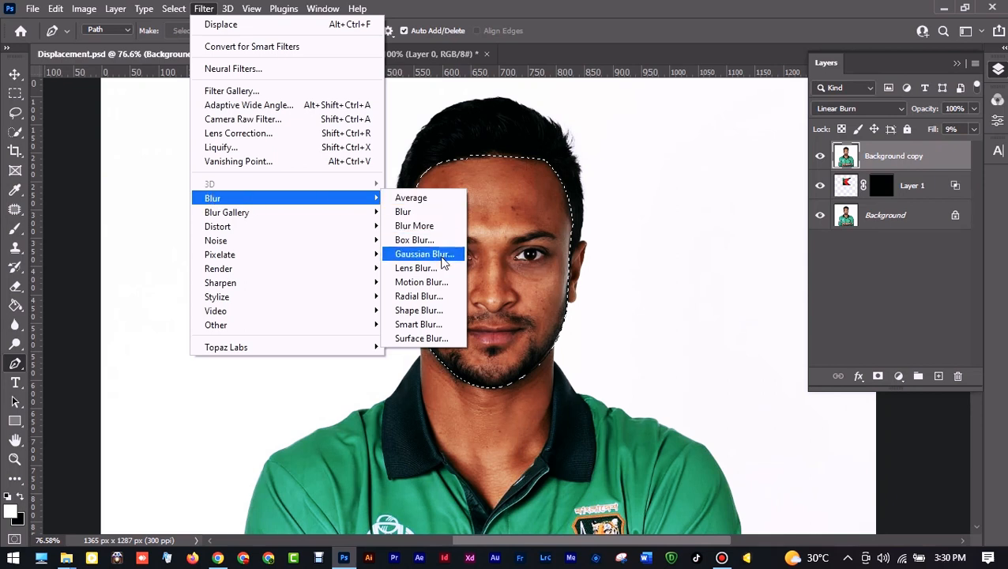
{"action": "left_click", "coordinate": [468, 11]}
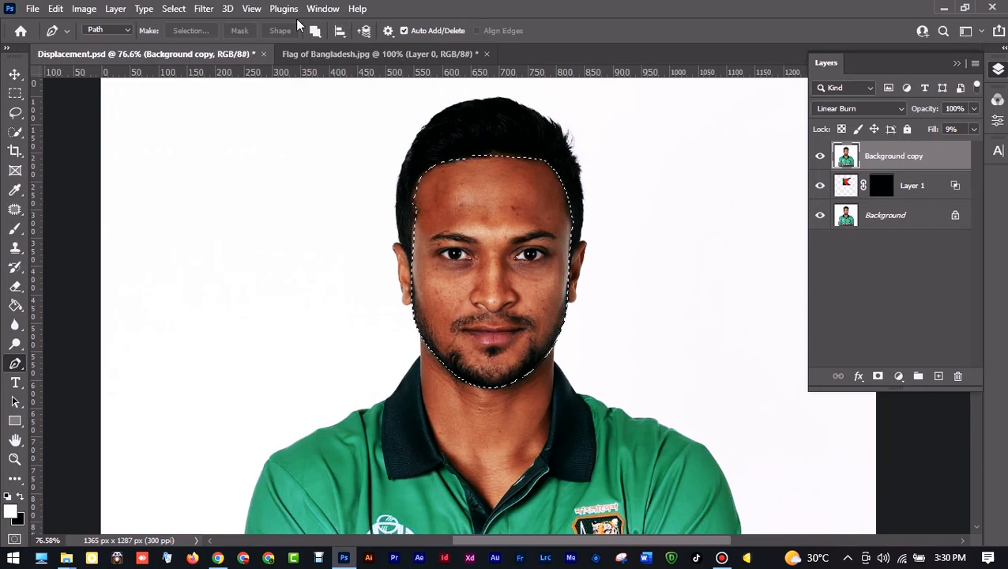
- Feather the face selection with a radius of 20 pixels
{"action": "left_click", "coordinate": [173, 9]}
{"action": "mouse_move", "coordinate": [222, 232]}
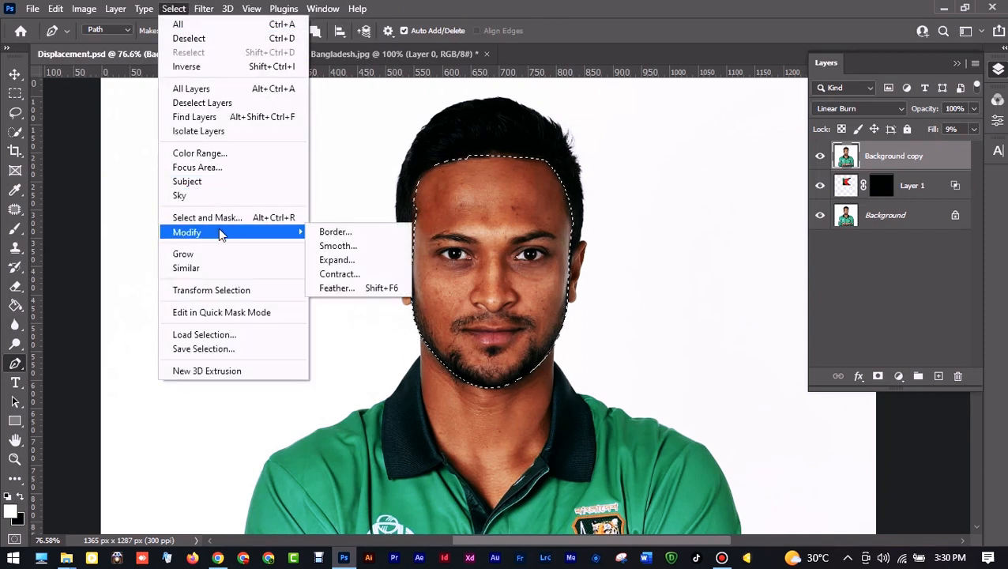
{"action": "left_click", "coordinate": [362, 289]}
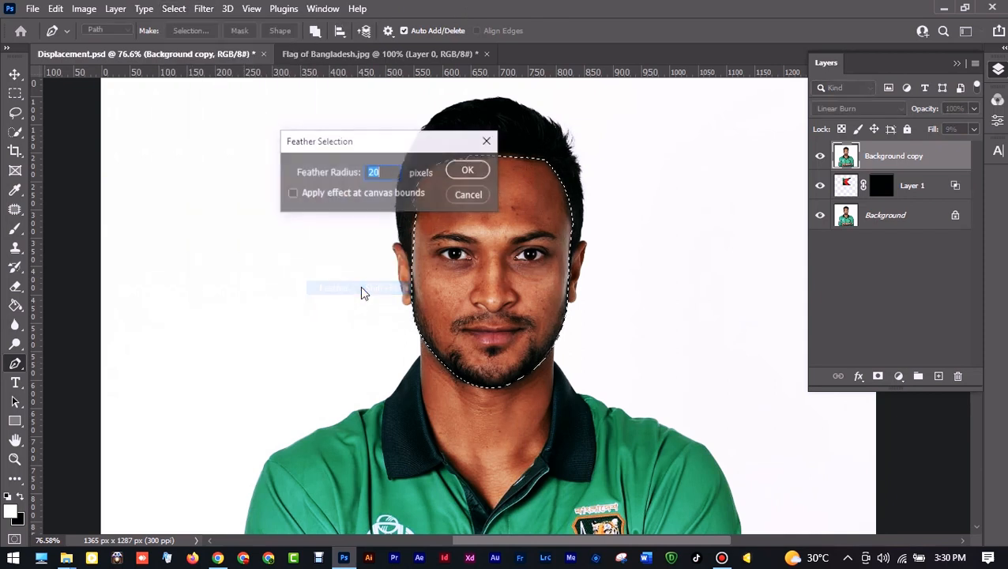
{"action": "left_click", "coordinate": [467, 170]}
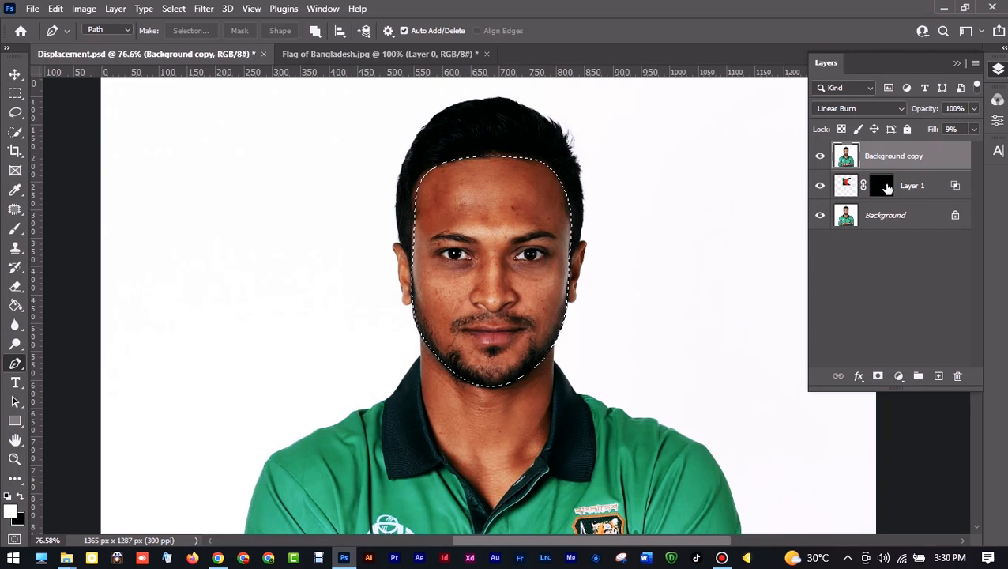
- Fill the face selection with white on the flag layer's mask, clear the selection, and set that layer's fill to 60%
{"action": "left_click", "coordinate": [884, 185]}
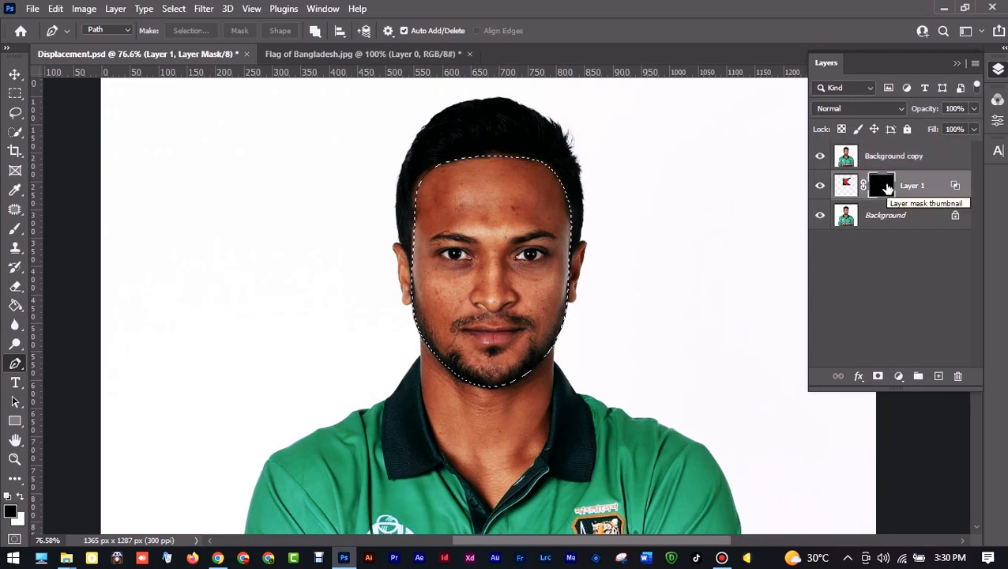
{"action": "left_click", "coordinate": [15, 306]}
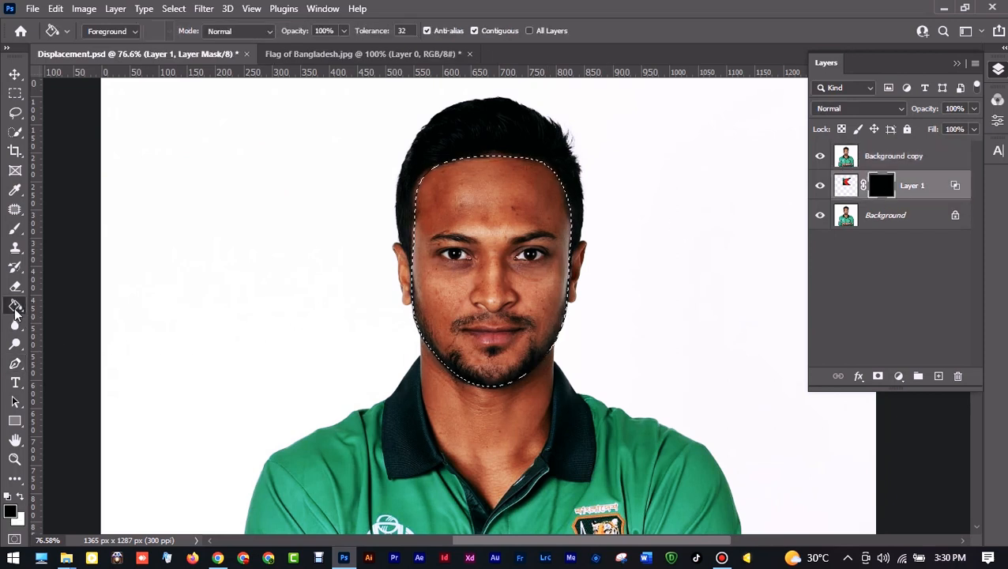
{"action": "left_click", "coordinate": [59, 324]}
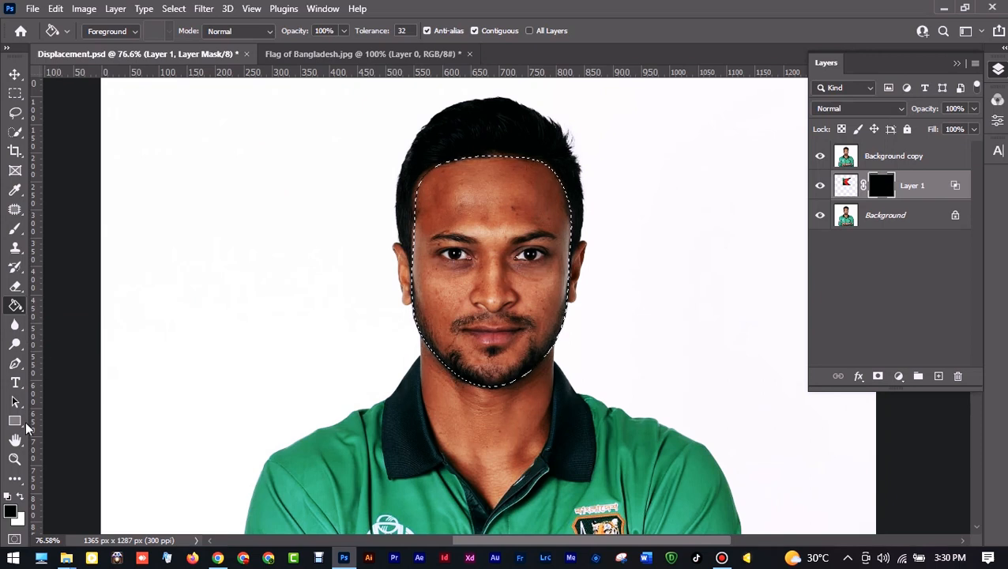
{"action": "left_click", "coordinate": [21, 497]}
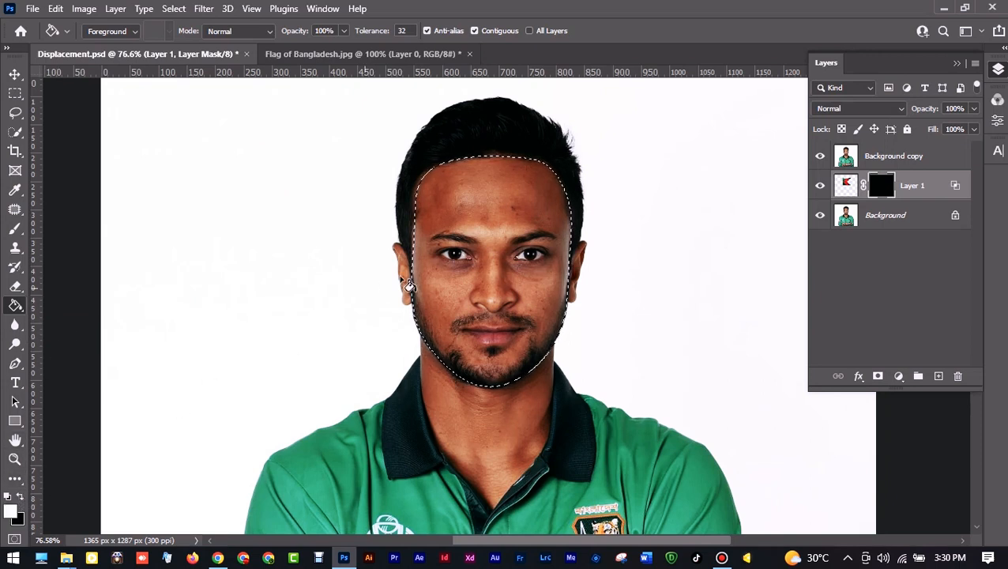
{"action": "left_click", "coordinate": [477, 218]}
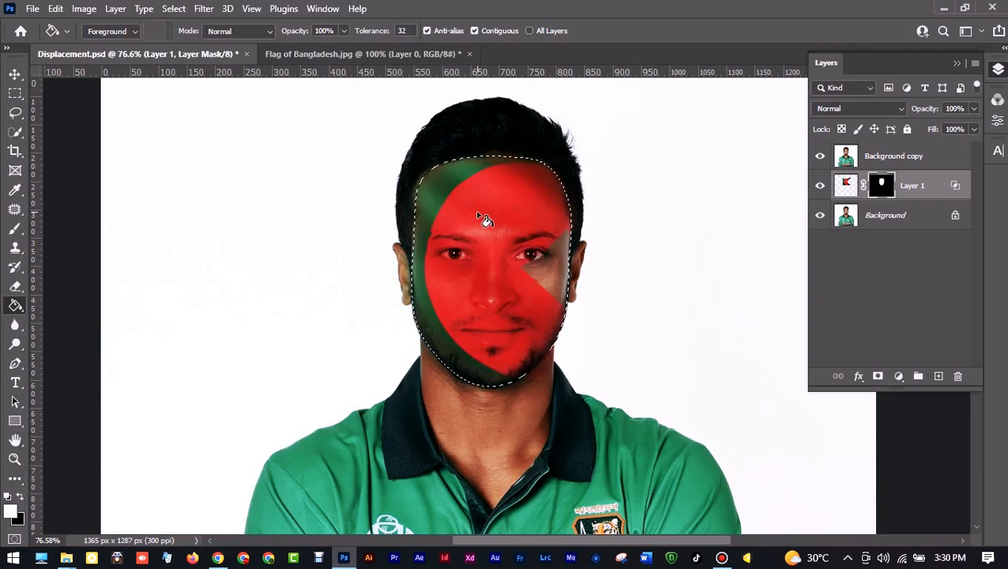
{"action": "key", "text": "ctrl+d"}
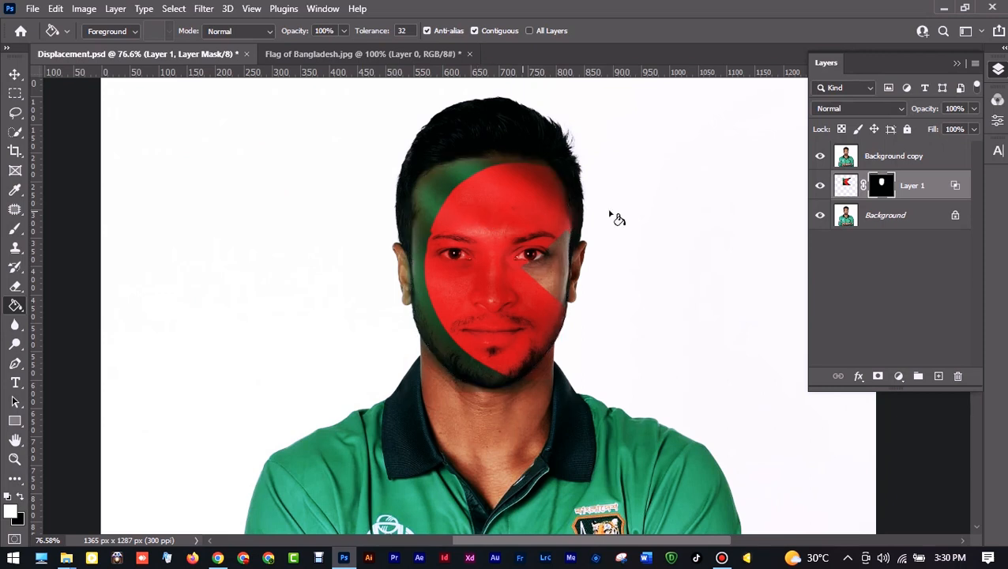
{"action": "left_click", "coordinate": [962, 129]}
{"action": "type", "text": "60"}
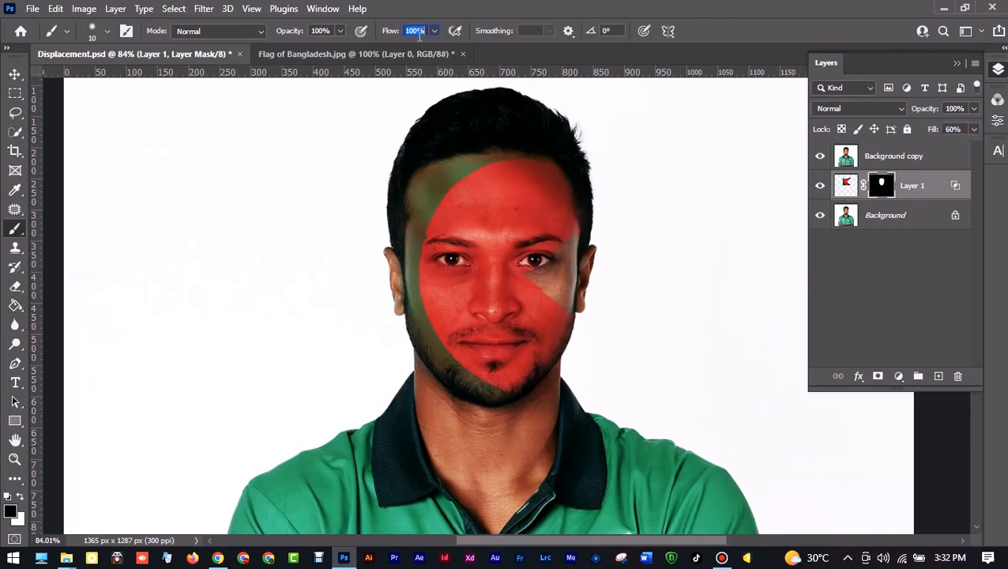
- Set the brush to 50% flow and 40% opacity, and paint black on the flag layer's mask over the eyes and lips
{"action": "type", "text": "50"}
{"action": "left_click", "coordinate": [323, 31]}
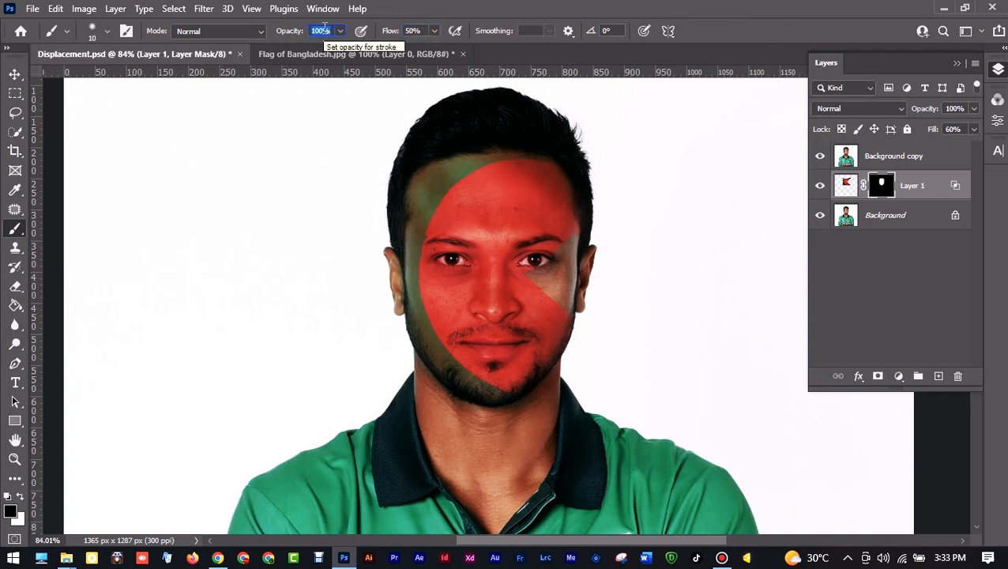
{"action": "type", "text": "40"}
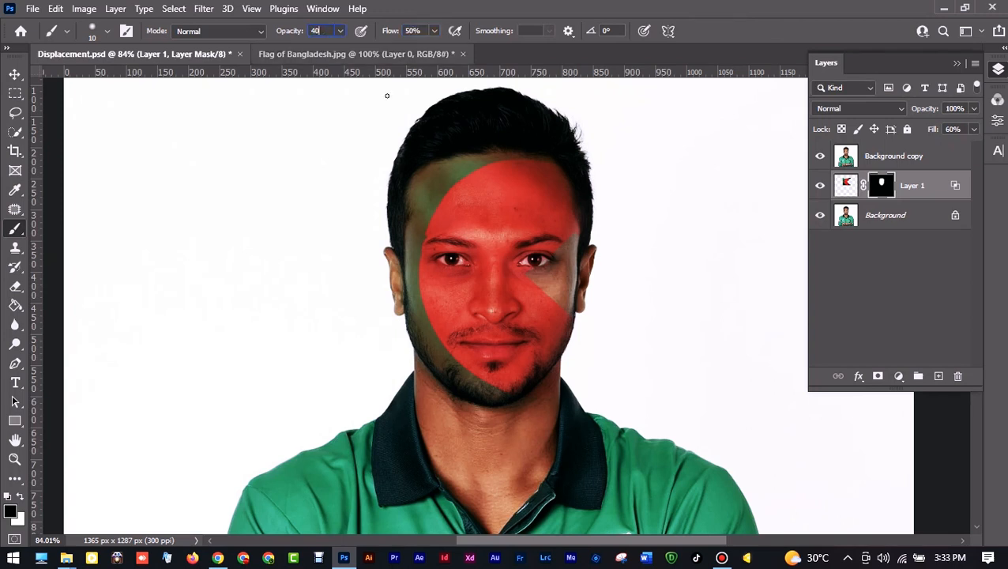
{"action": "left_click_drag", "start_coordinate": [499, 255], "coordinate": [548, 177]}
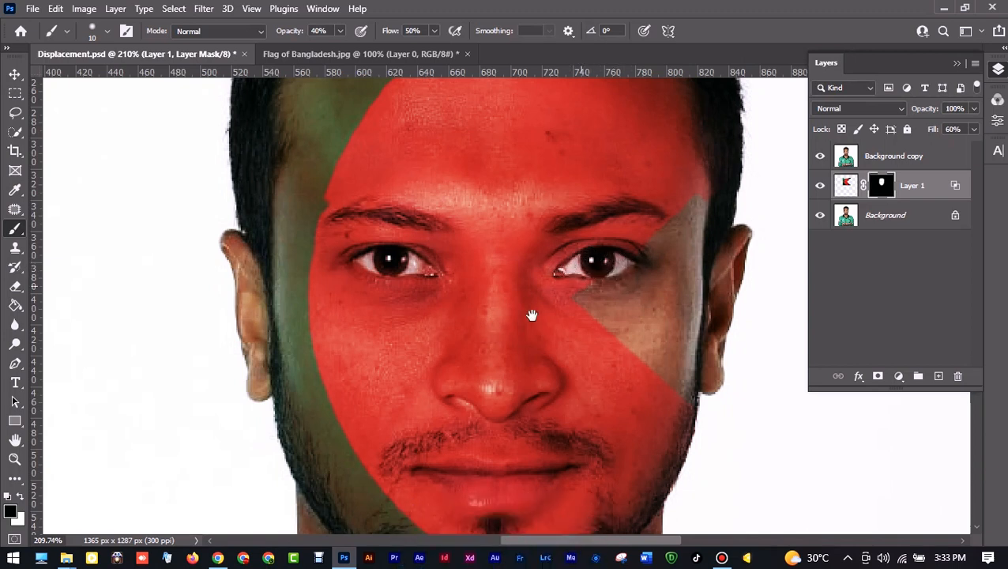
{"action": "left_click_drag", "start_coordinate": [480, 407], "coordinate": [494, 340]}
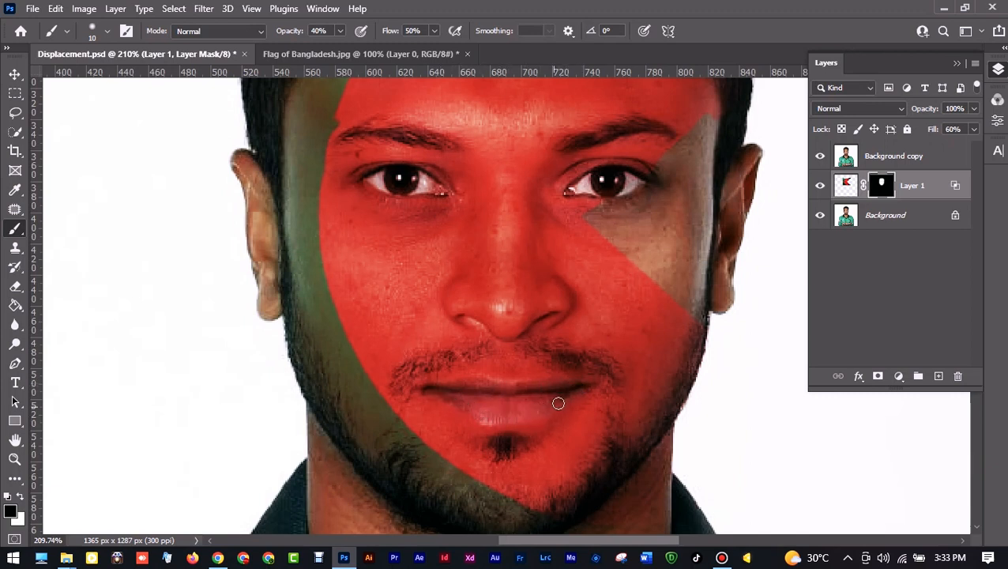
- Hide the flag layer to compare the painted face with the original portrait
{"action": "key", "text": "ctrl+o"}
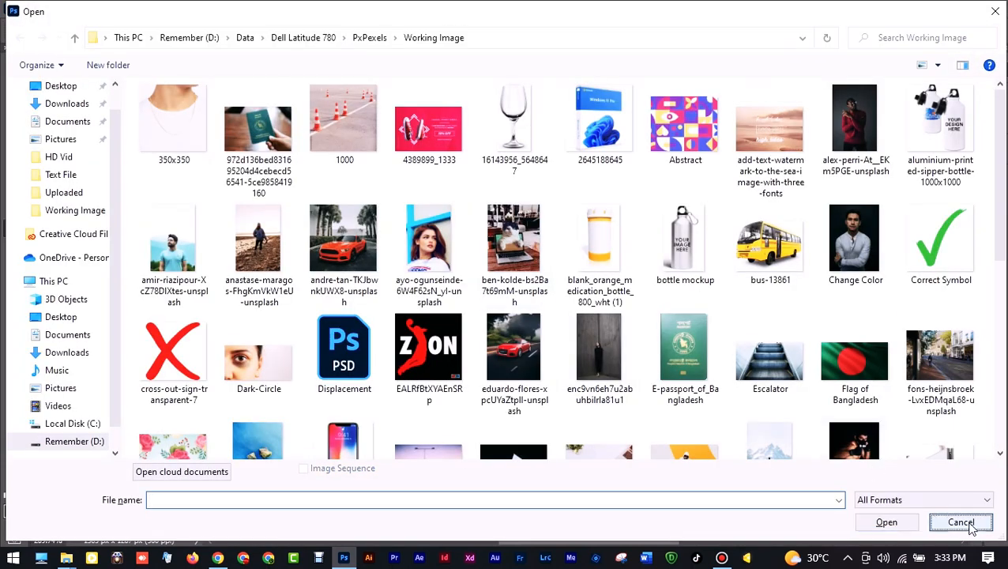
{"action": "left_click", "coordinate": [964, 523]}
{"action": "key", "text": "ctrl+minus"}
{"action": "key", "text": "ctrl+0"}
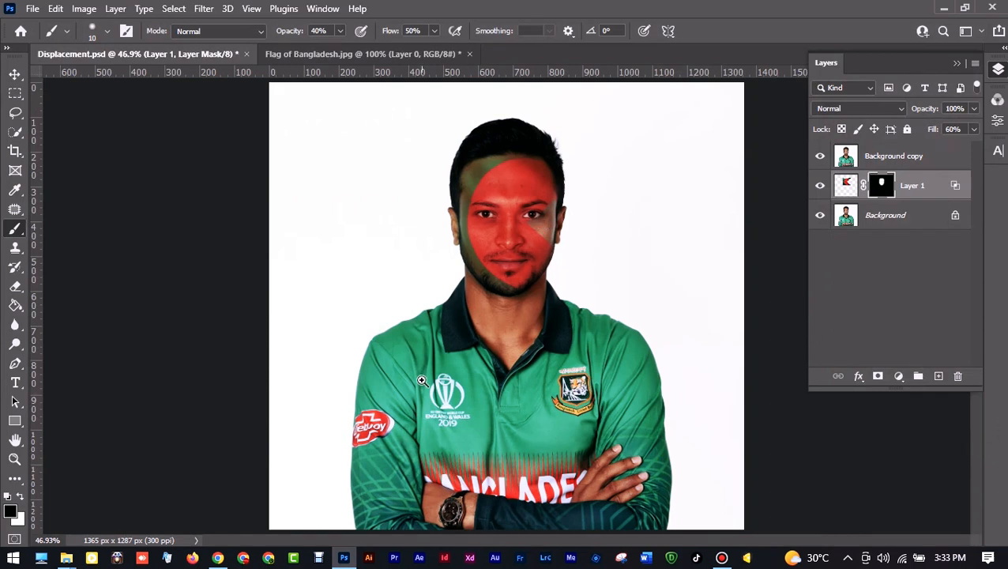
{"action": "left_click", "coordinate": [591, 298], "text": "ctrl"}
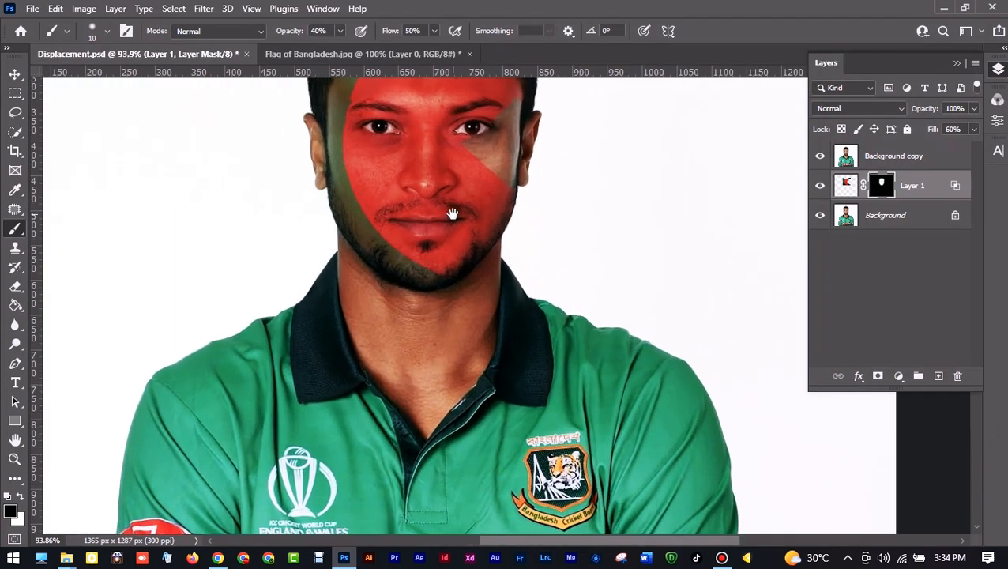
{"action": "left_click_drag", "start_coordinate": [456, 211], "coordinate": [479, 351]}
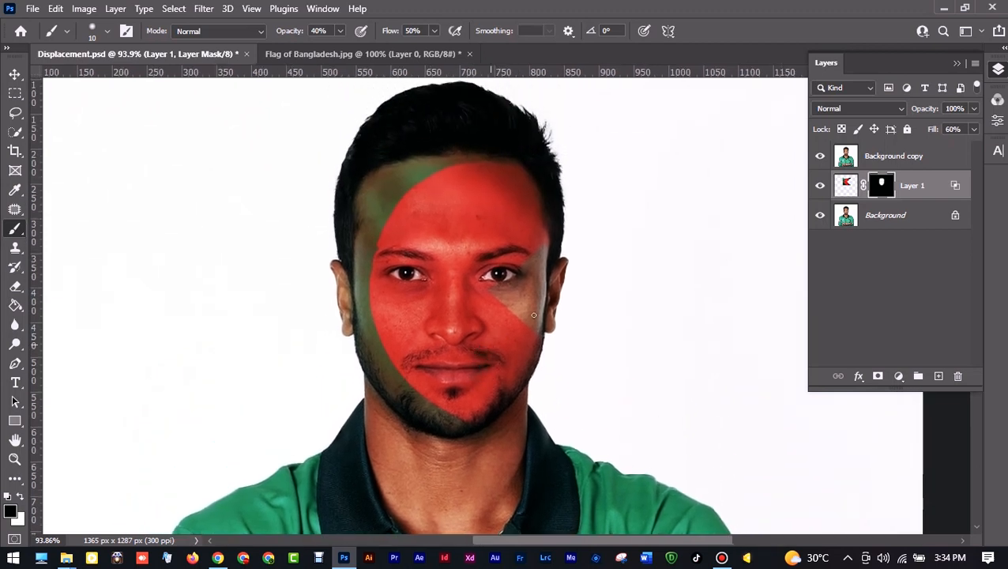
{"action": "left_click", "coordinate": [999, 70]}
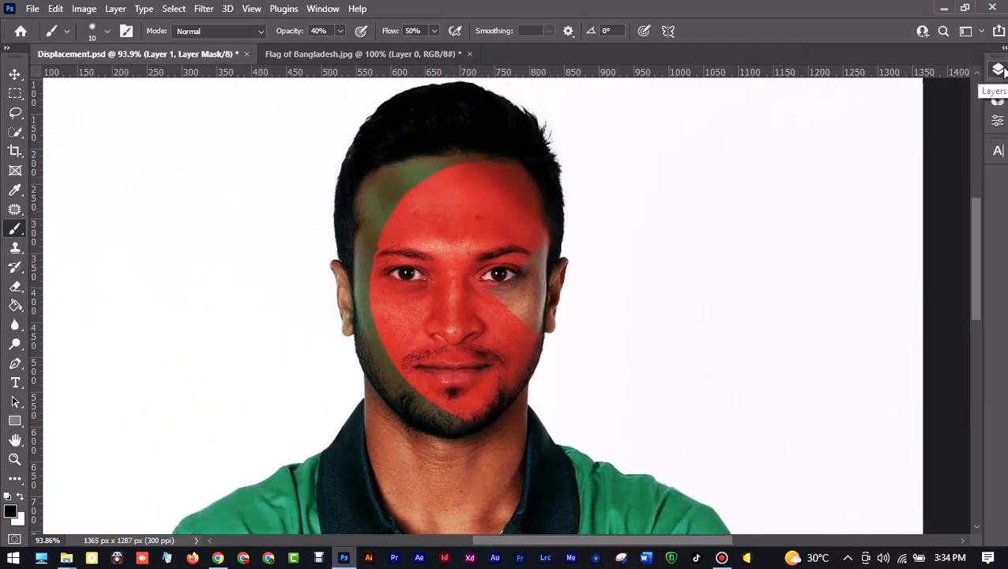
{"action": "left_click", "coordinate": [999, 70]}
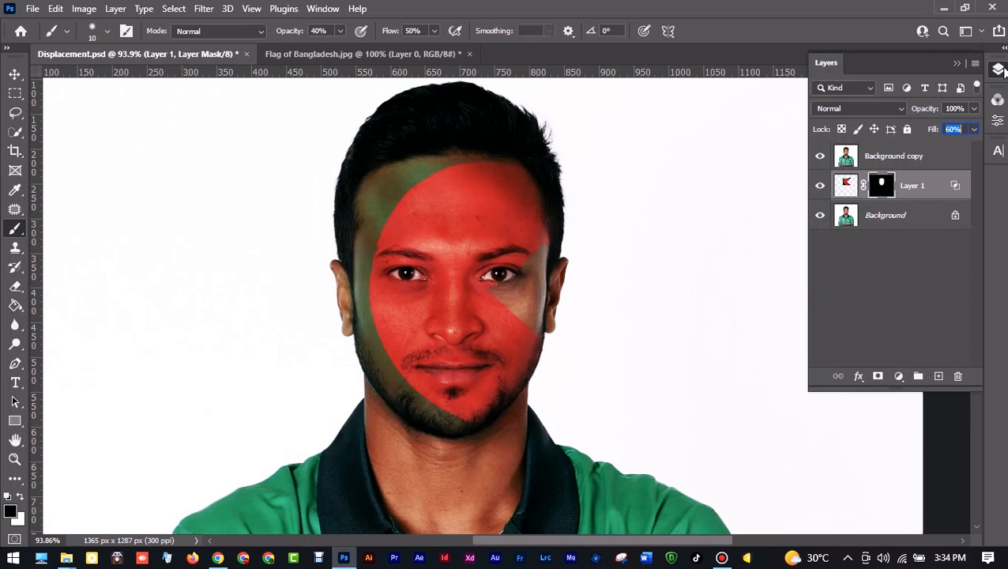
{"action": "left_click", "coordinate": [820, 187]}
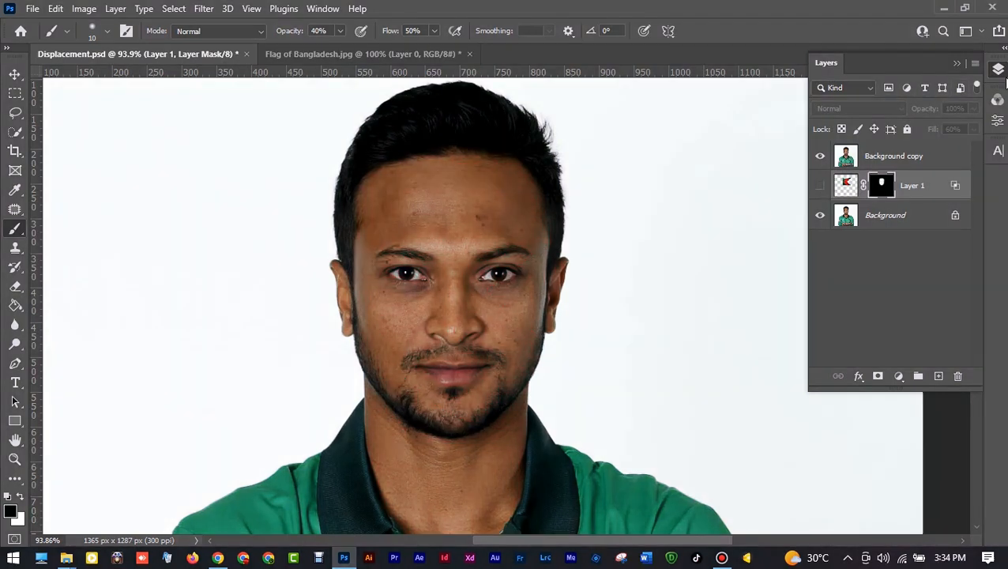